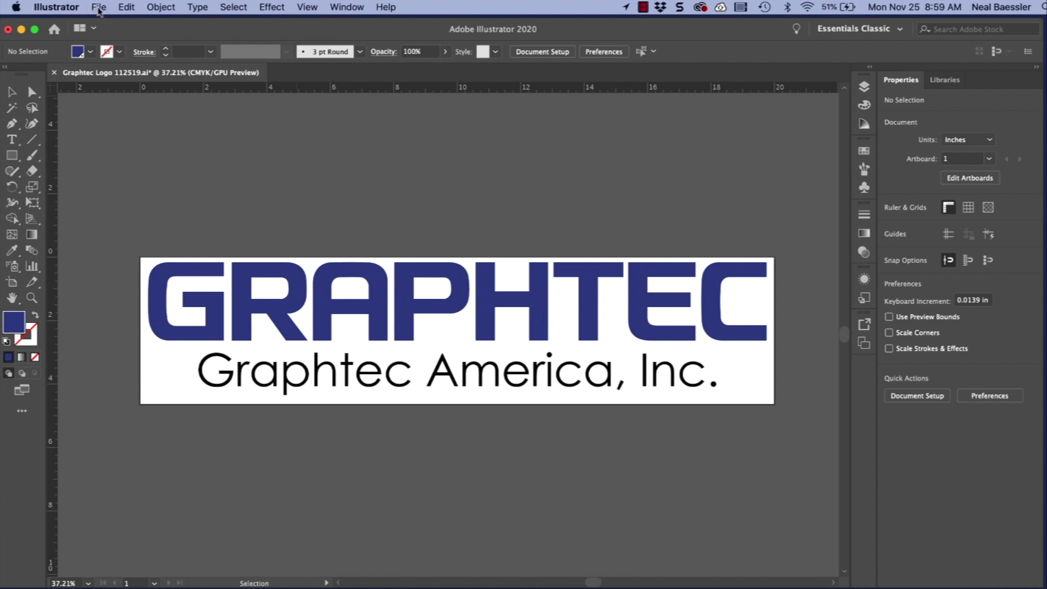
# Step: Open the Cutting Master 4 Cut/Plot window for the Graphtec logo via the File menu
pyautogui.click(99, 9)
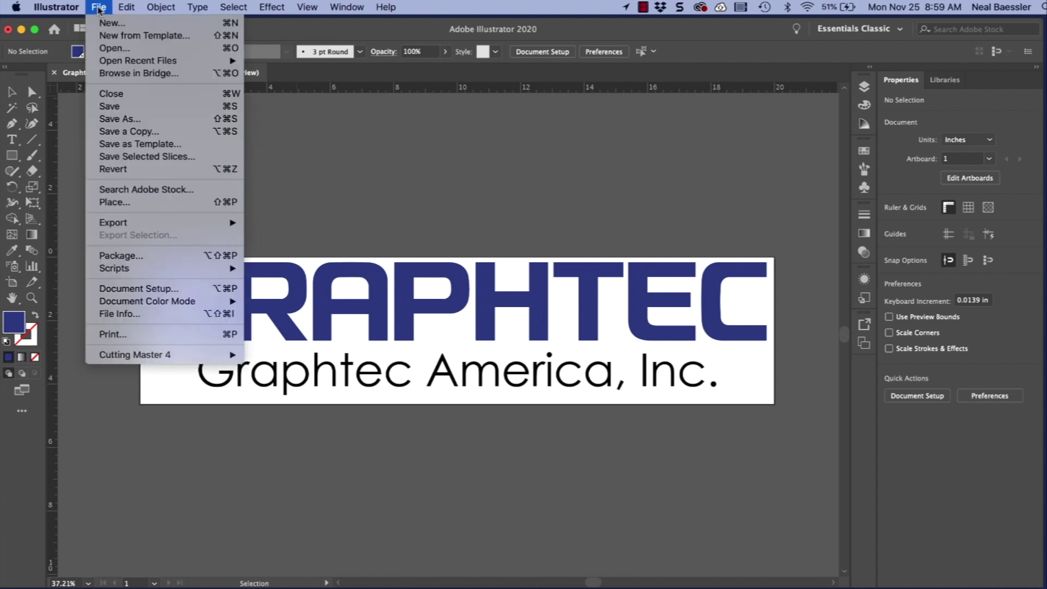
pyautogui.moveTo(135, 355)
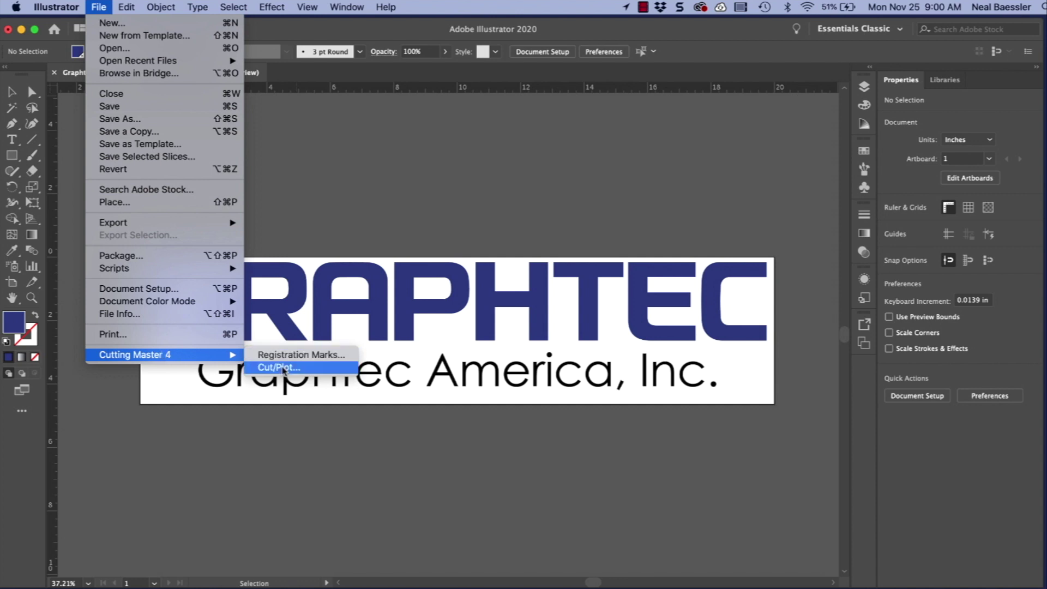
pyautogui.click(286, 369)
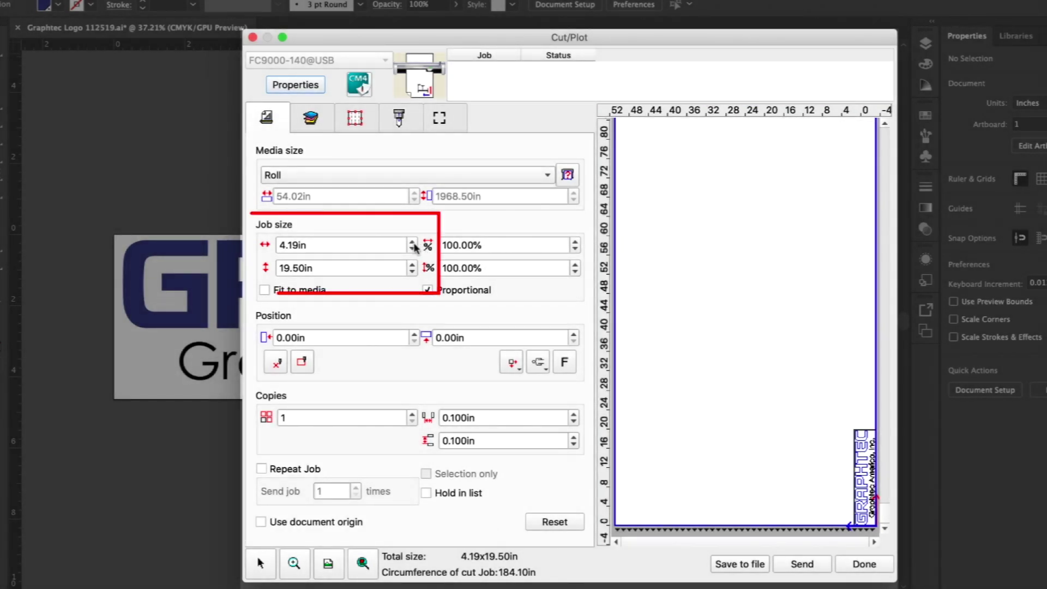
pyautogui.click(413, 242)
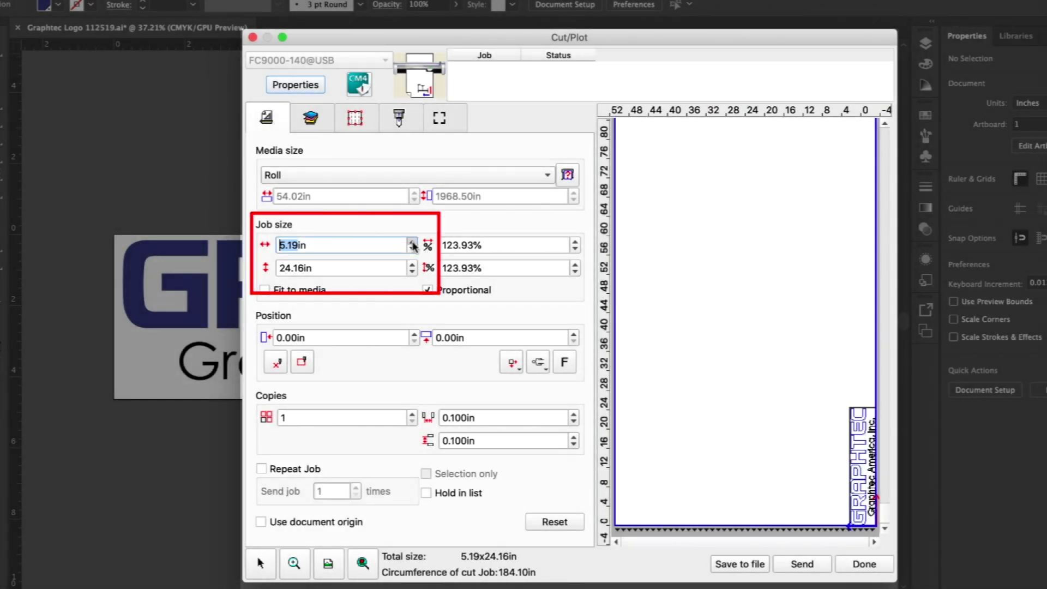
pyautogui.click(413, 242)
pyautogui.click(412, 242)
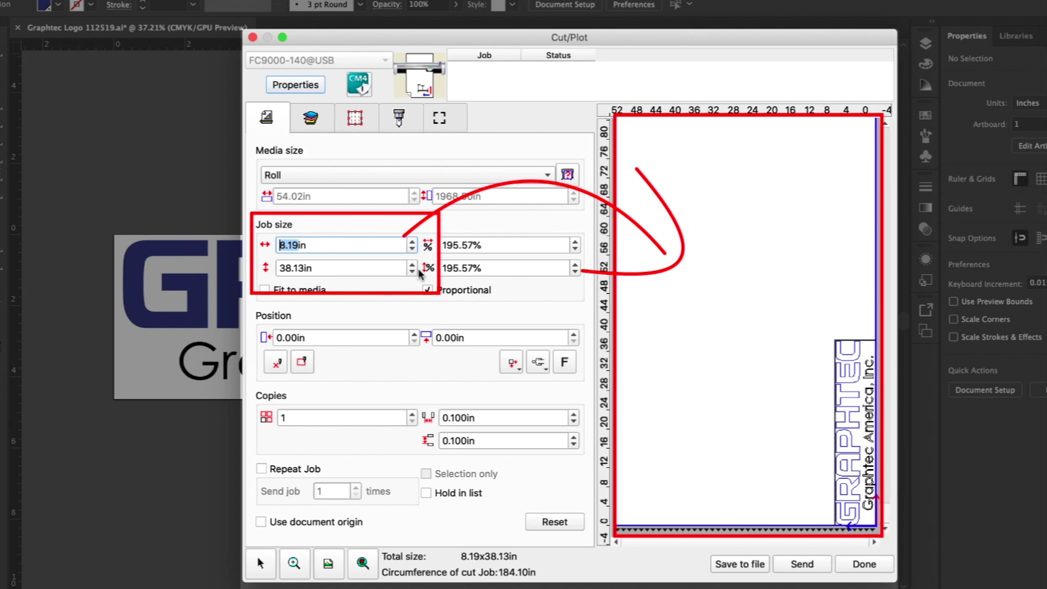
pyautogui.click(412, 249)
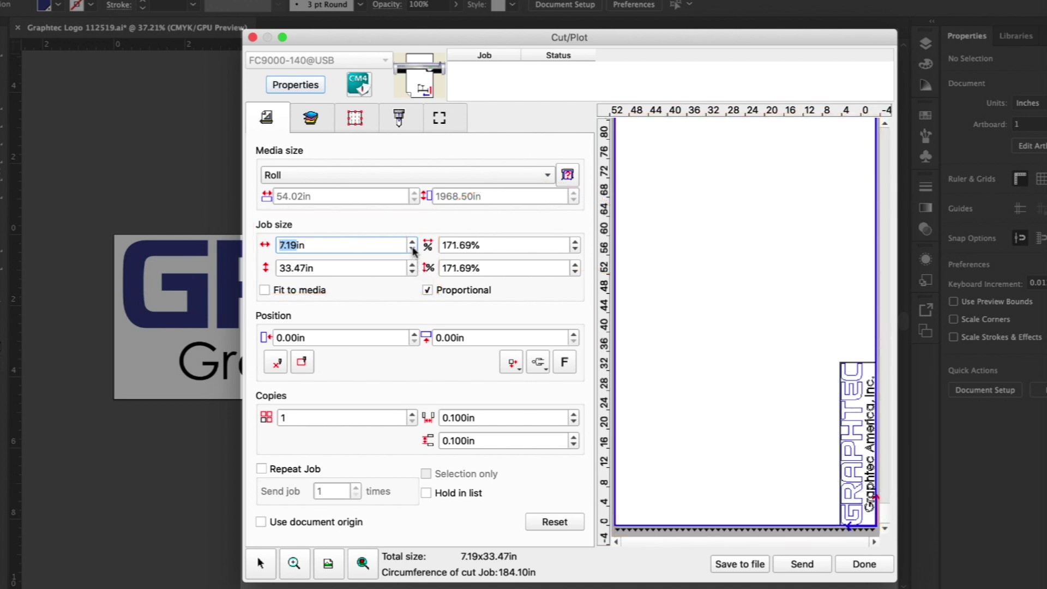
pyautogui.click(413, 249)
pyautogui.click(412, 249)
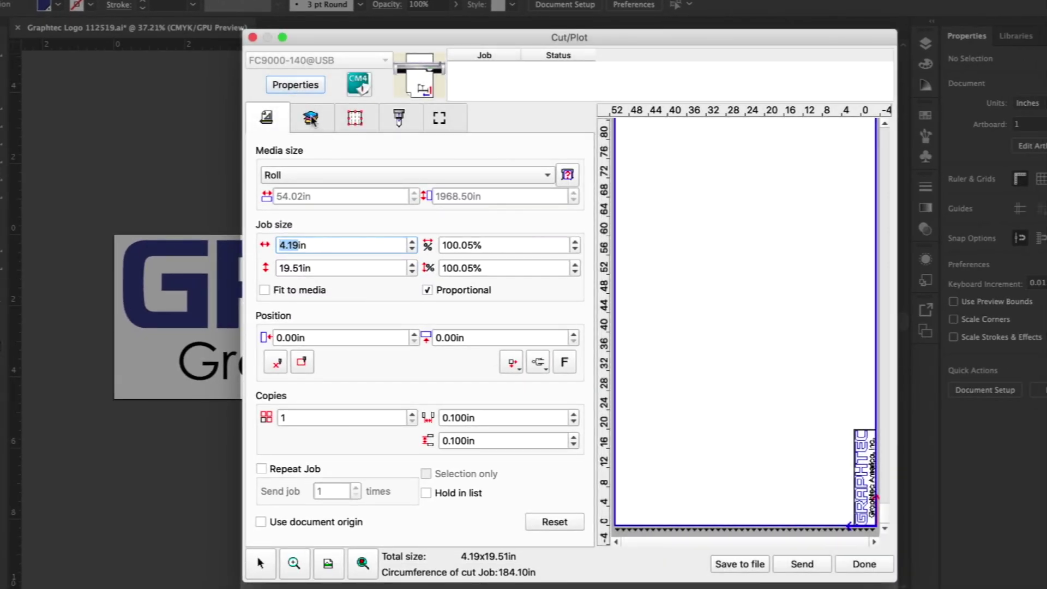
# Step: On the Layers tab, list by colour, toggle PANTONE 2748 M, then return to By layer
pyautogui.click(311, 120)
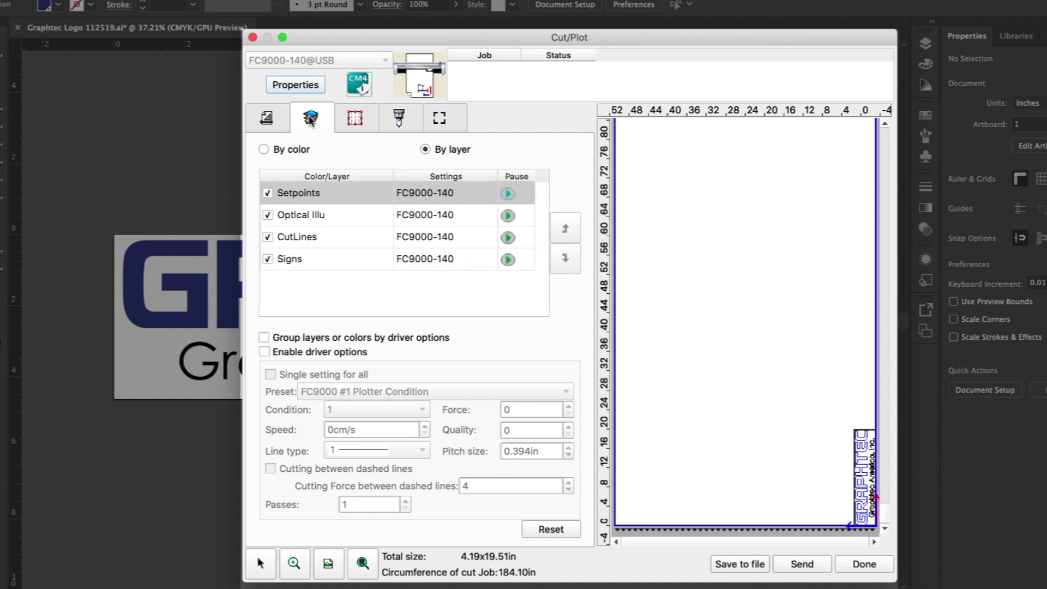
pyautogui.click(264, 150)
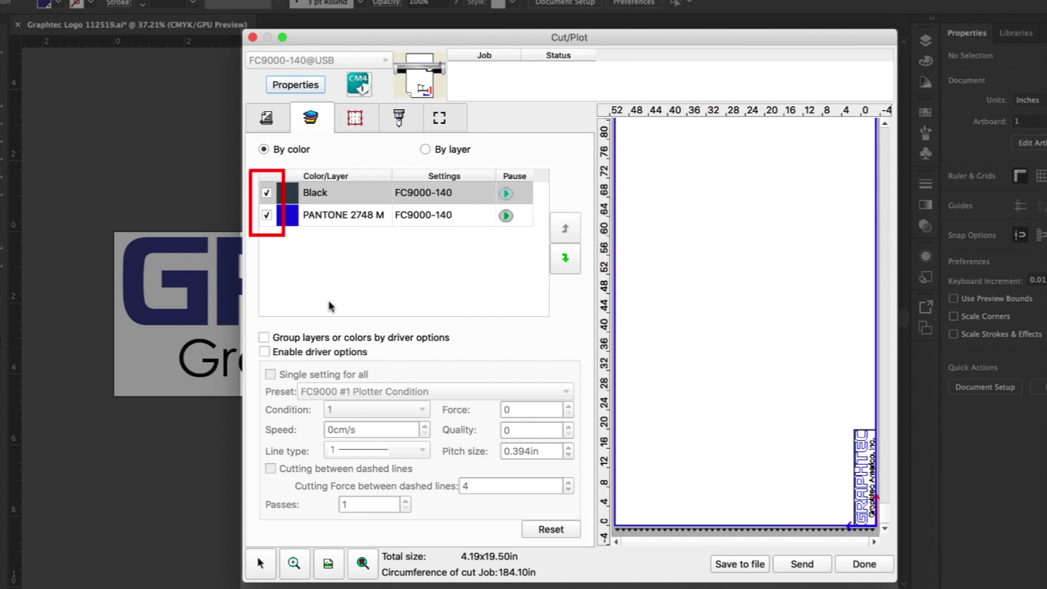
pyautogui.click(265, 214)
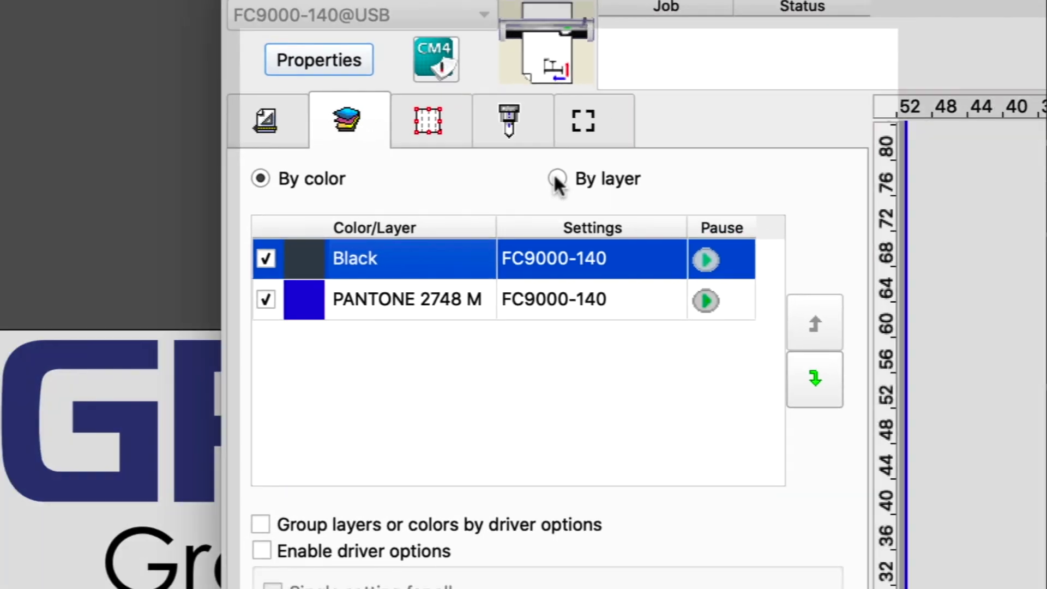
pyautogui.click(426, 148)
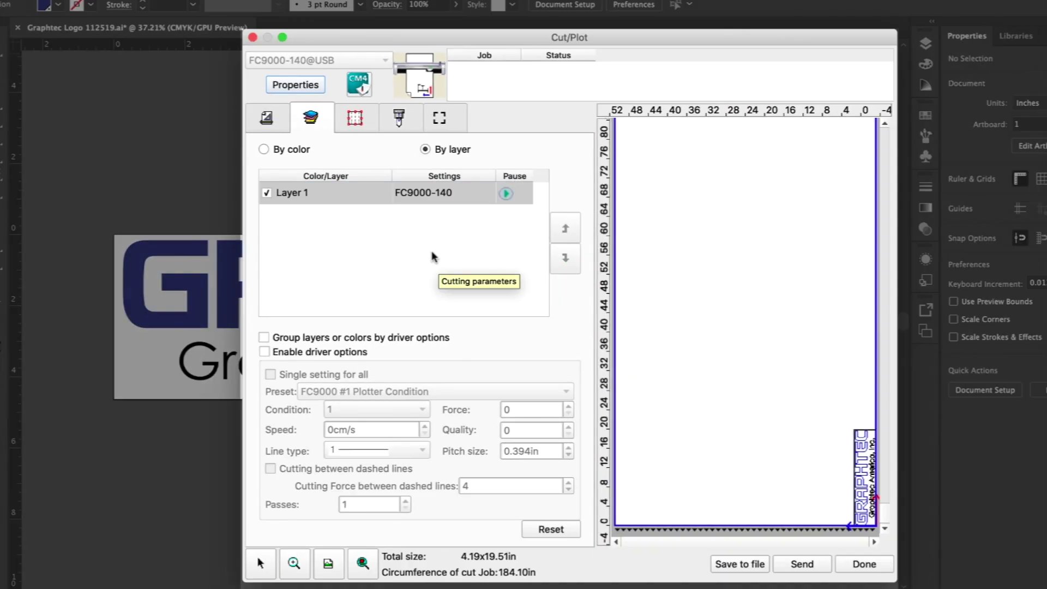
# Step: Split the logo into two tiles, toggle the upper tile's output, then merge back to one tile
pyautogui.click(360, 120)
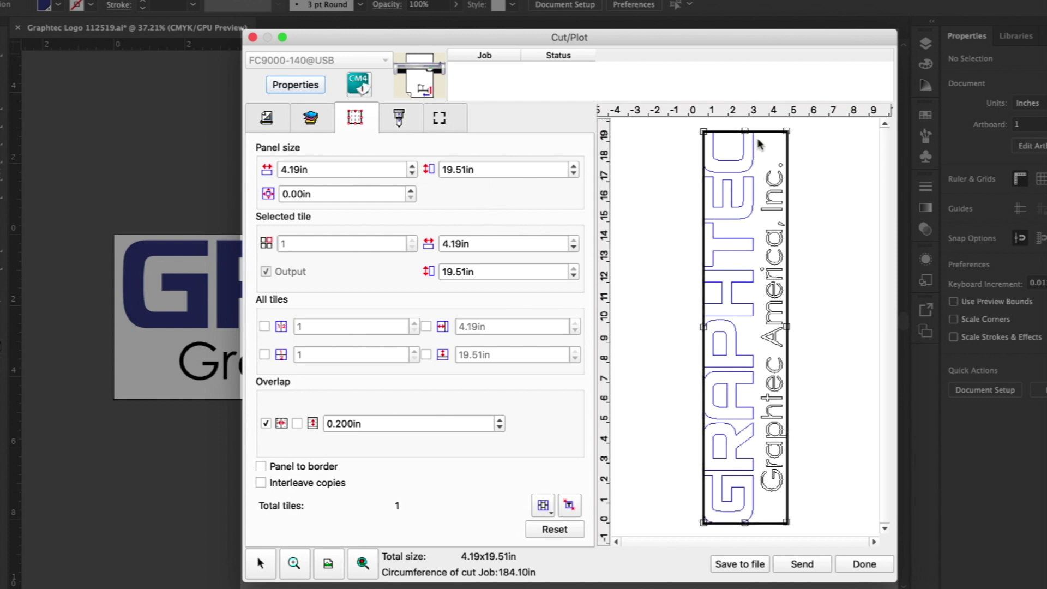
pyautogui.moveTo(768, 133); pyautogui.dragTo(772, 320)
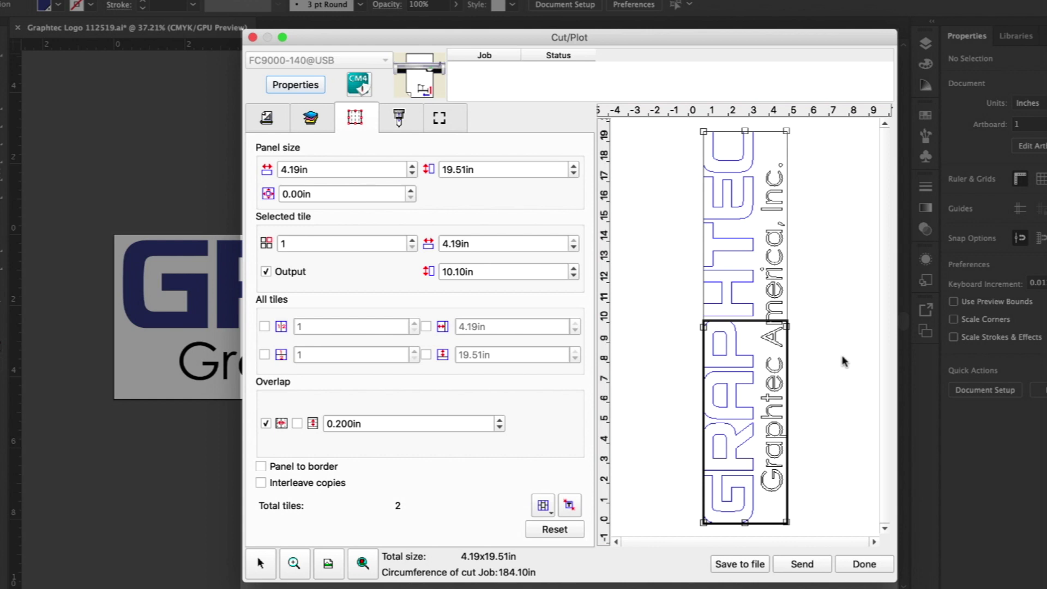
pyautogui.click(758, 274)
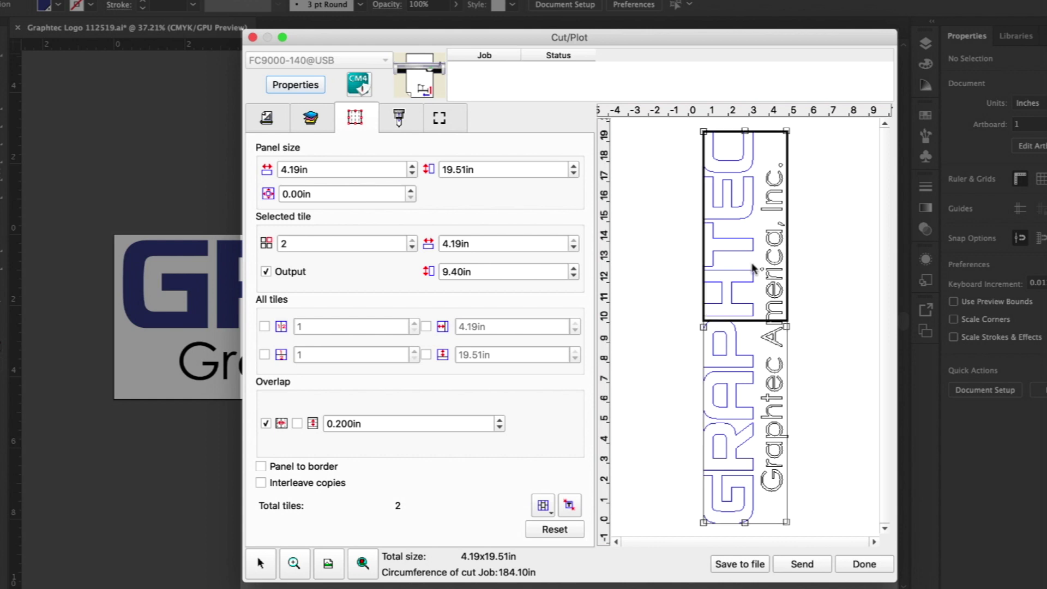
pyautogui.click(751, 261)
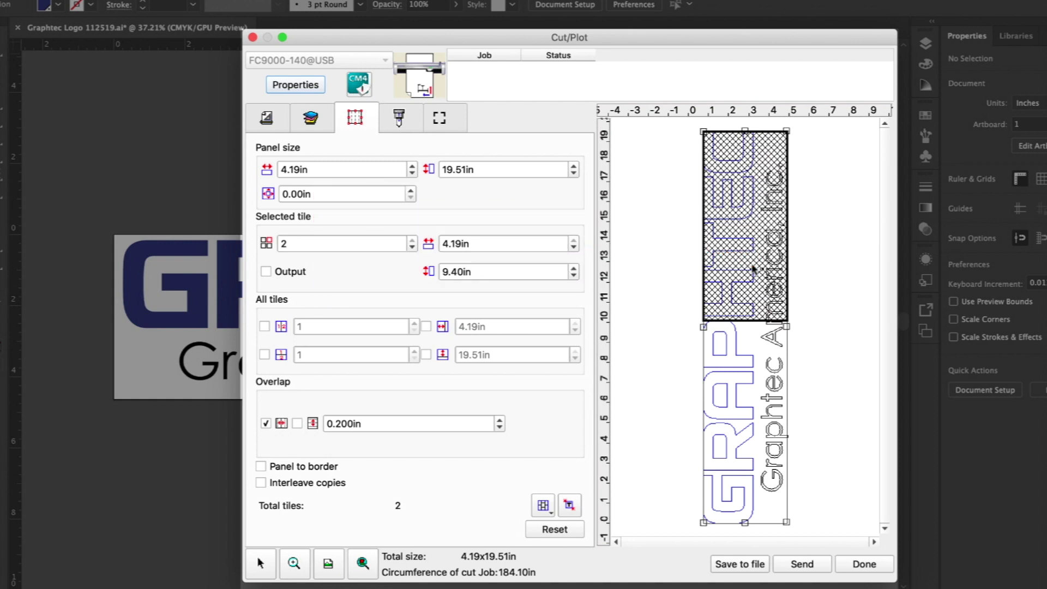
pyautogui.click(753, 268)
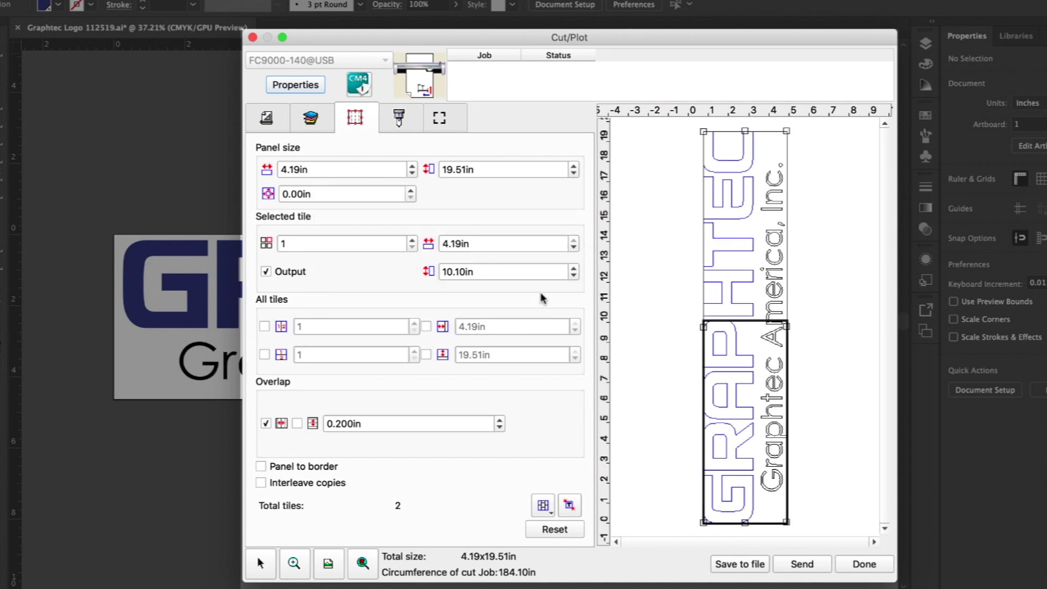
pyautogui.click(570, 506)
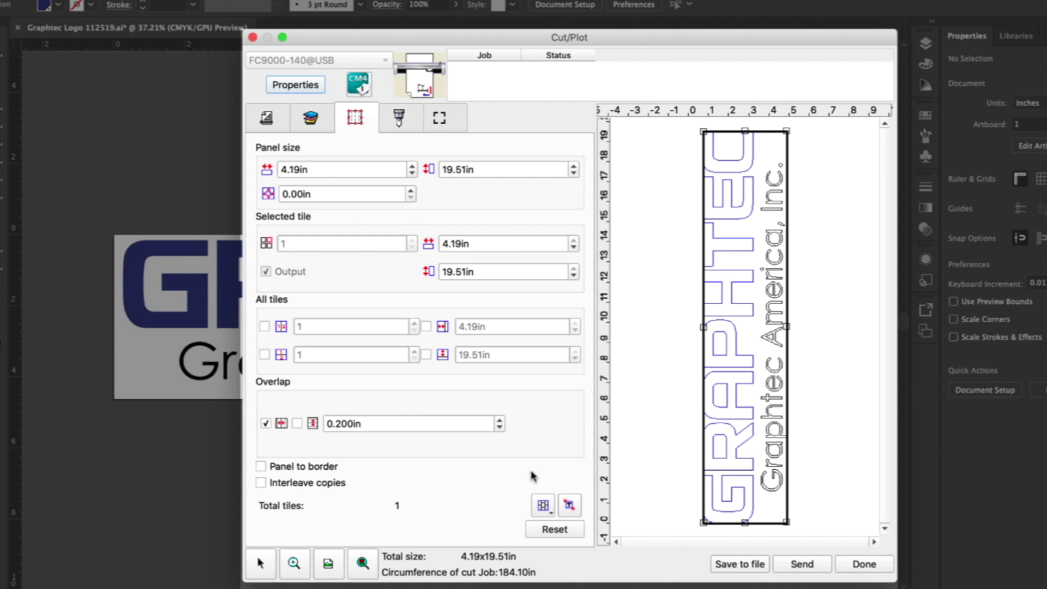
# Step: Scale the job width to 1500%, making a 62.82 × 292.44 in job split into two tiles
pyautogui.click(268, 121)
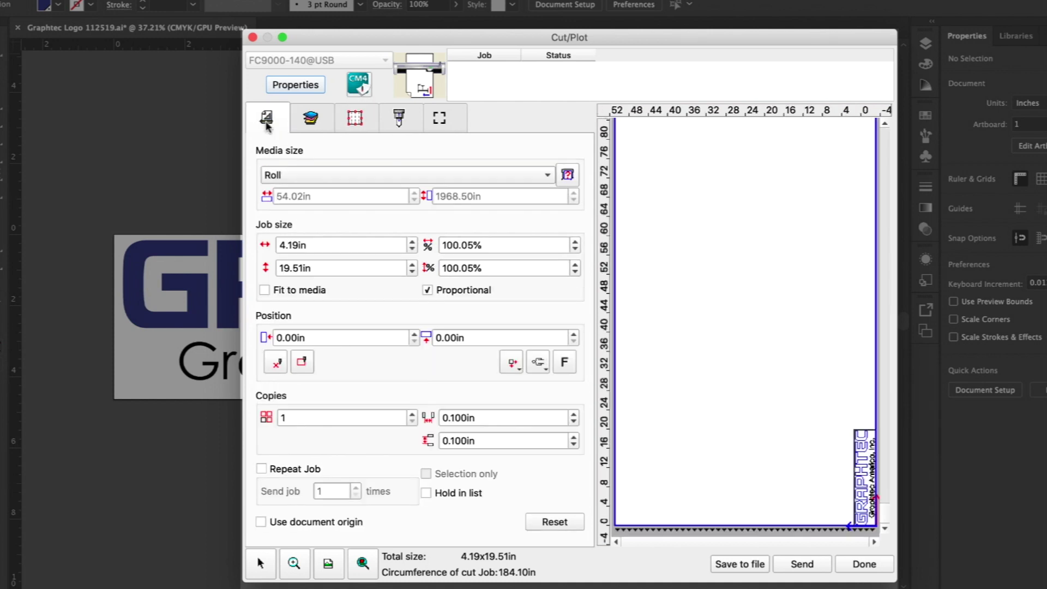
pyautogui.doubleClick(479, 245)
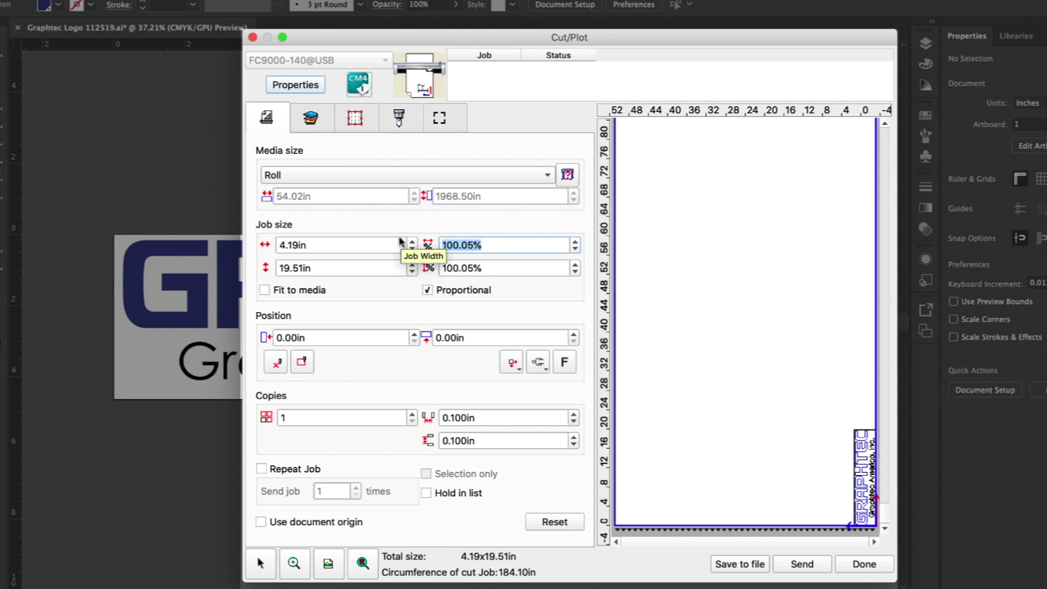
pyautogui.write('1500')
pyautogui.press('Return')
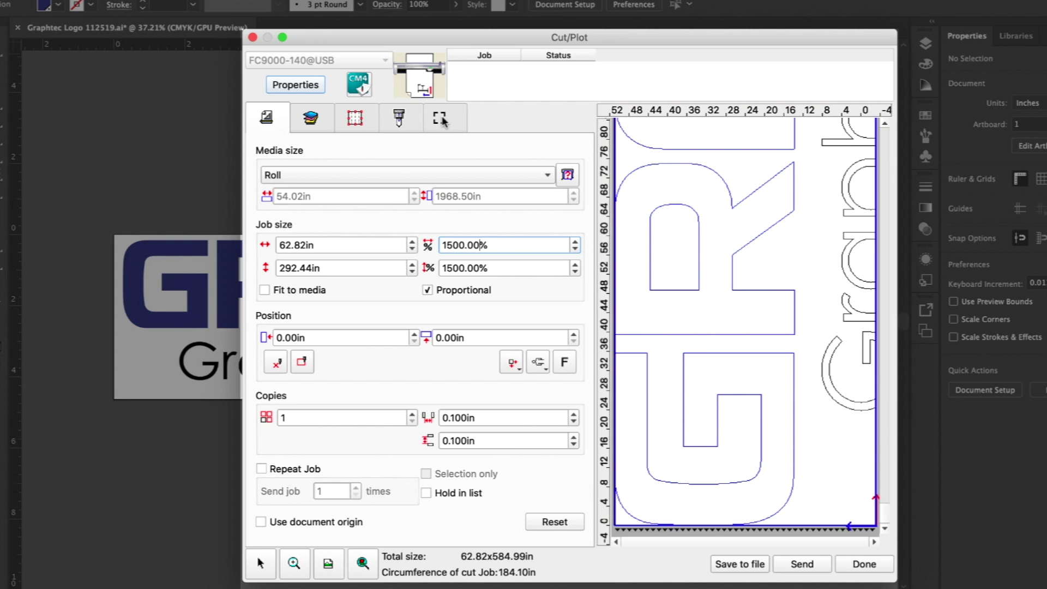
pyautogui.click(355, 120)
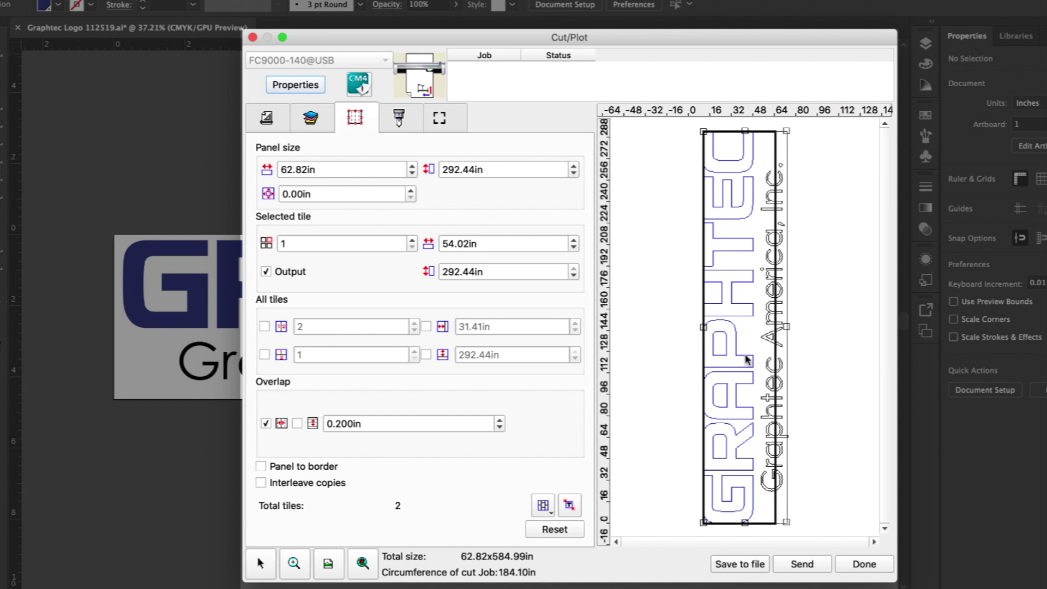
# Step: Narrow the first tile, add more tile divisions, then reset the tile layout
pyautogui.moveTo(773, 351); pyautogui.dragTo(758, 349)
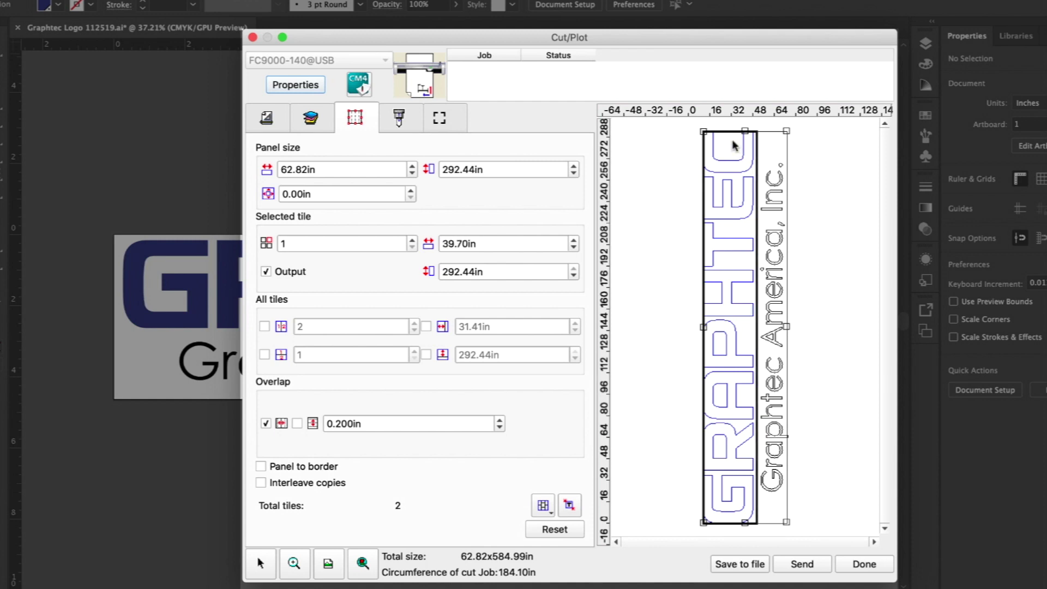
pyautogui.moveTo(728, 131); pyautogui.dragTo(741, 316)
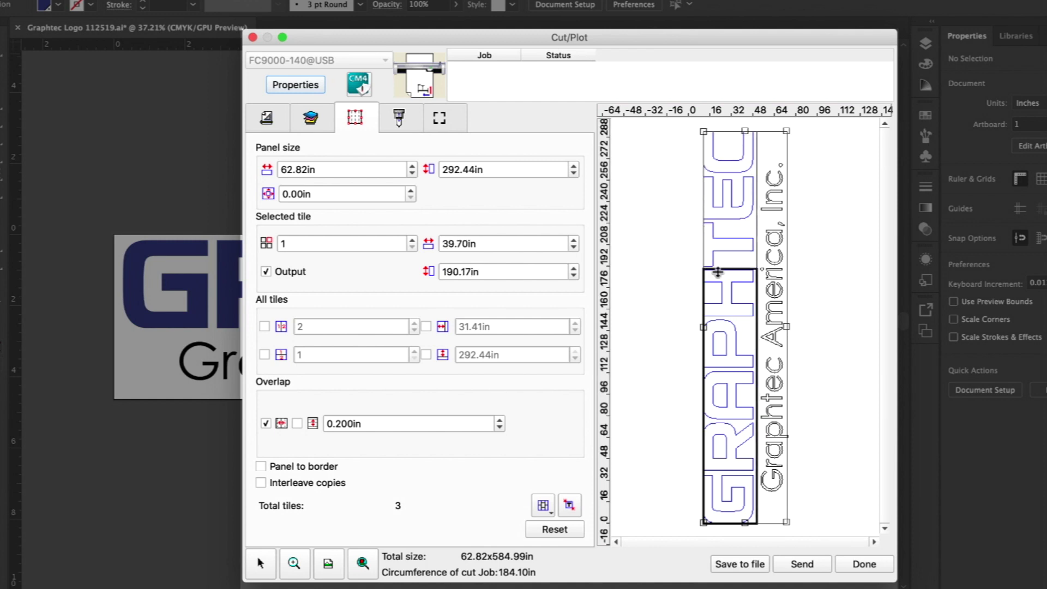
pyautogui.moveTo(774, 131); pyautogui.dragTo(764, 215)
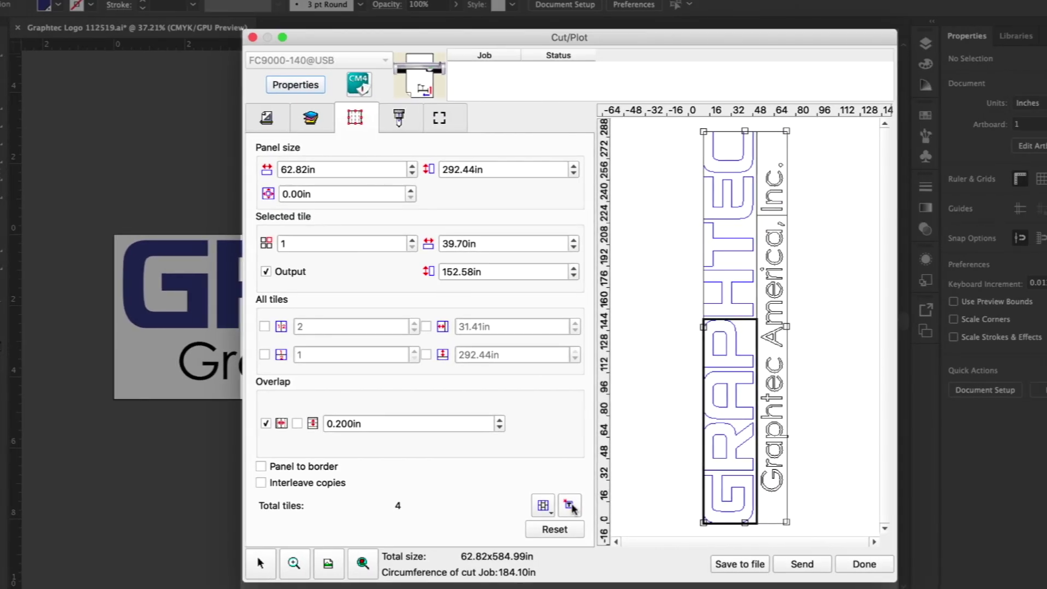
pyautogui.click(570, 506)
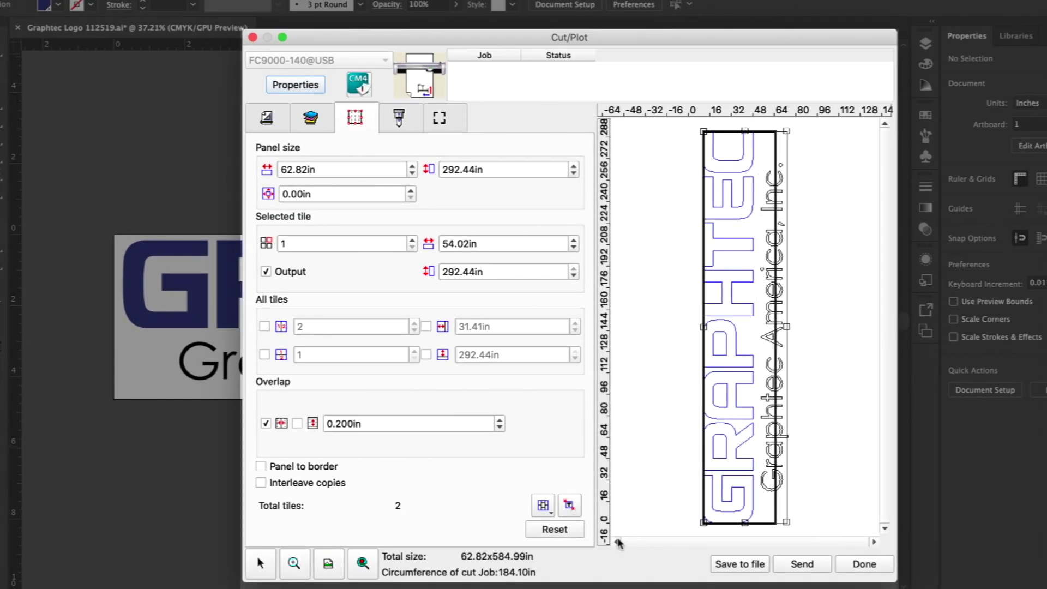
# Step: Set the job width back to 100% (4.19 × 19.50 in), leaving a single tile
pyautogui.click(280, 127)
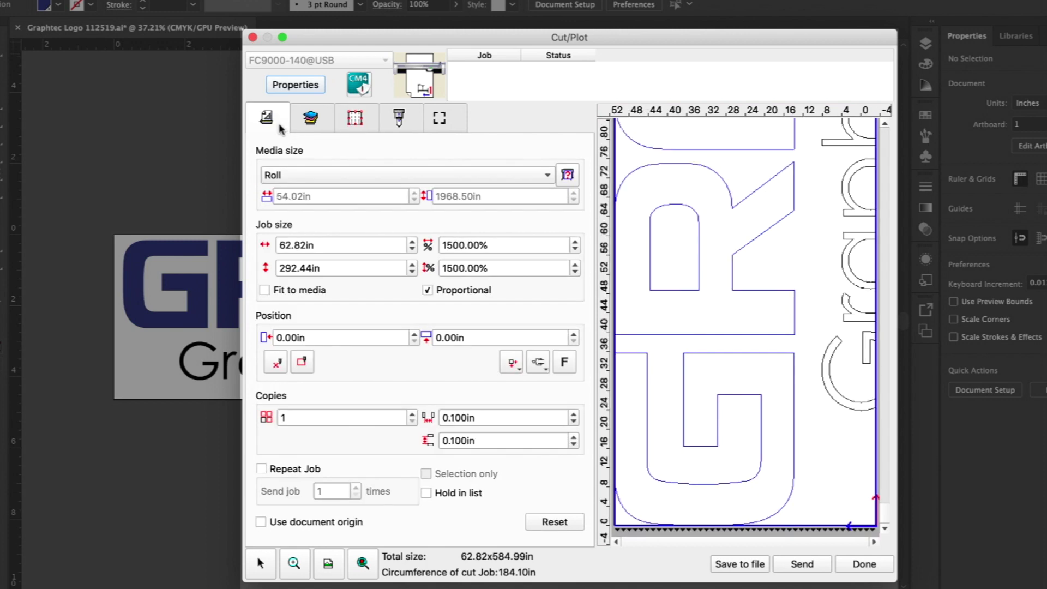
pyautogui.moveTo(442, 246); pyautogui.dragTo(466, 248)
pyautogui.write('100.')
pyautogui.press('Return')
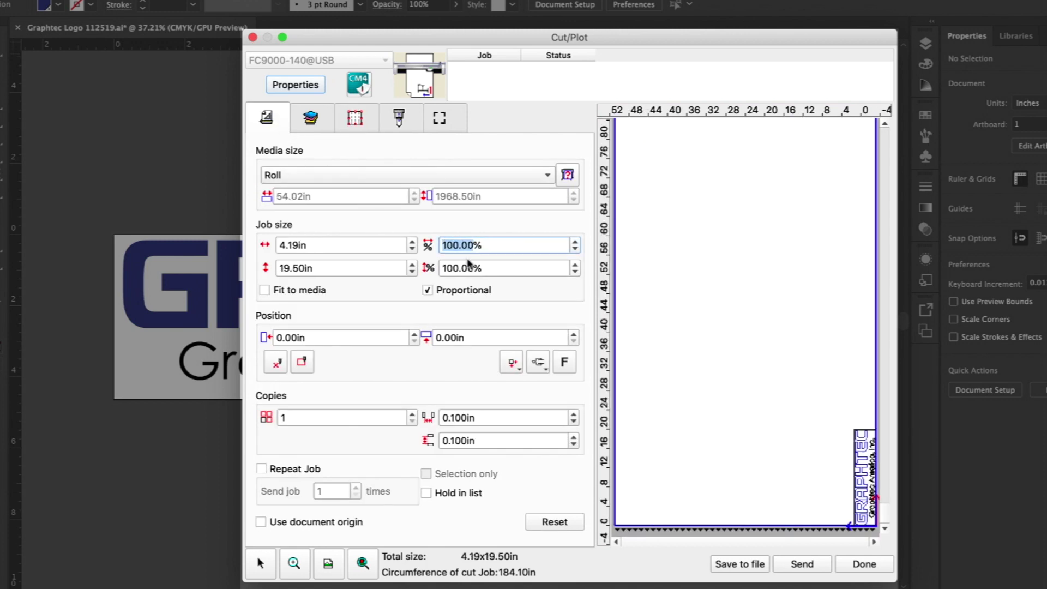
pyautogui.click(354, 118)
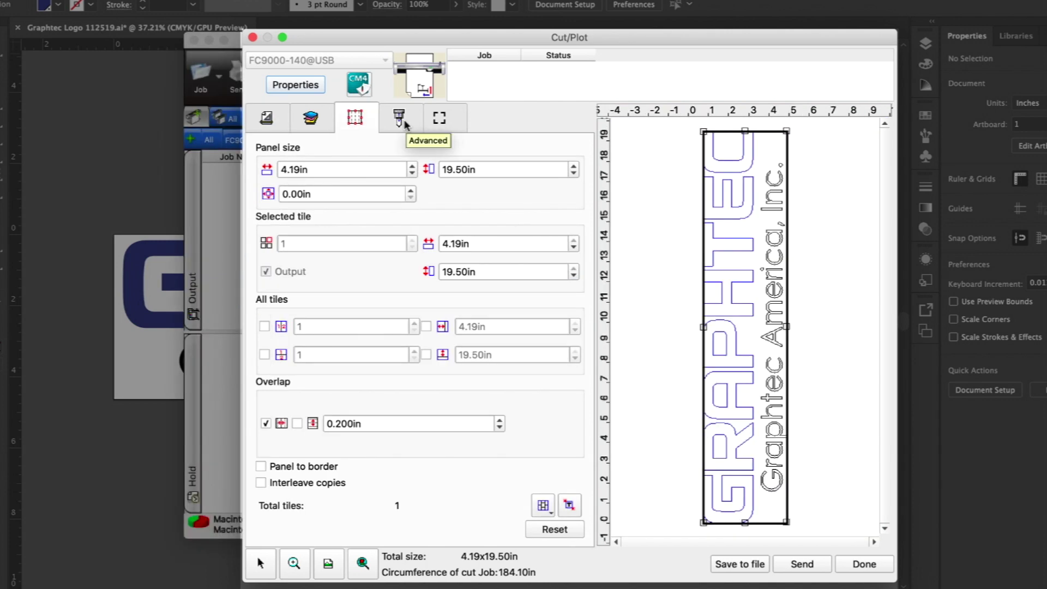
# Step: Add a weed border plus horizontal and vertical weed lines in the advanced options
pyautogui.click(399, 117)
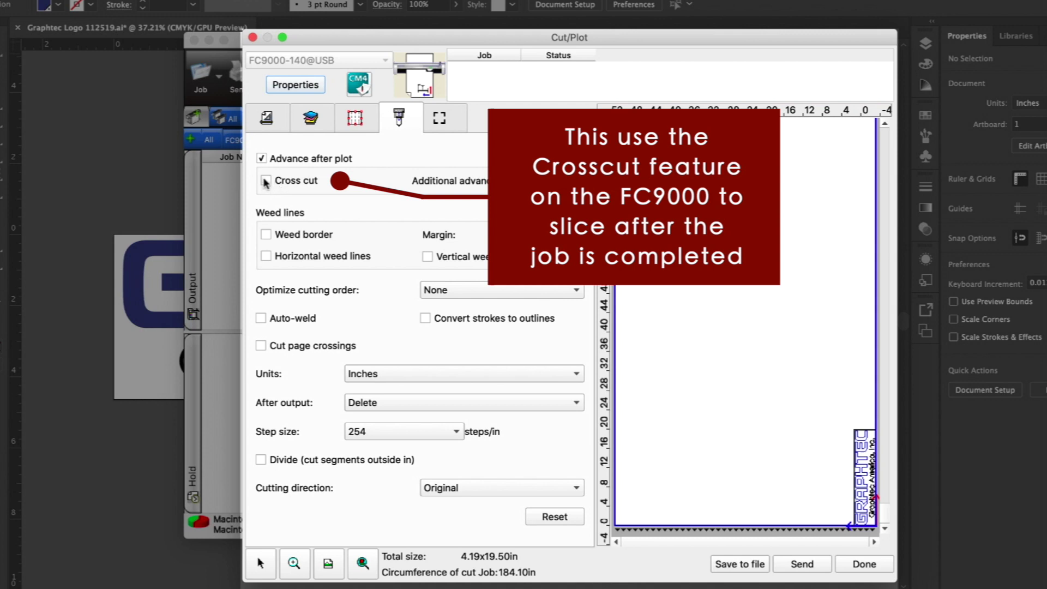
pyautogui.click(266, 236)
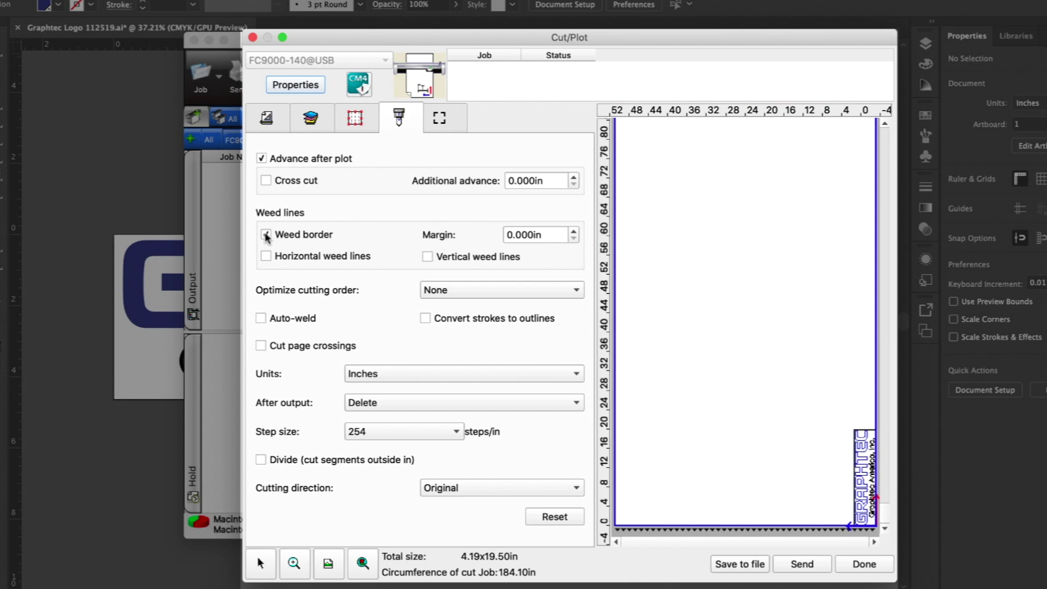
pyautogui.click(265, 255)
pyautogui.click(431, 259)
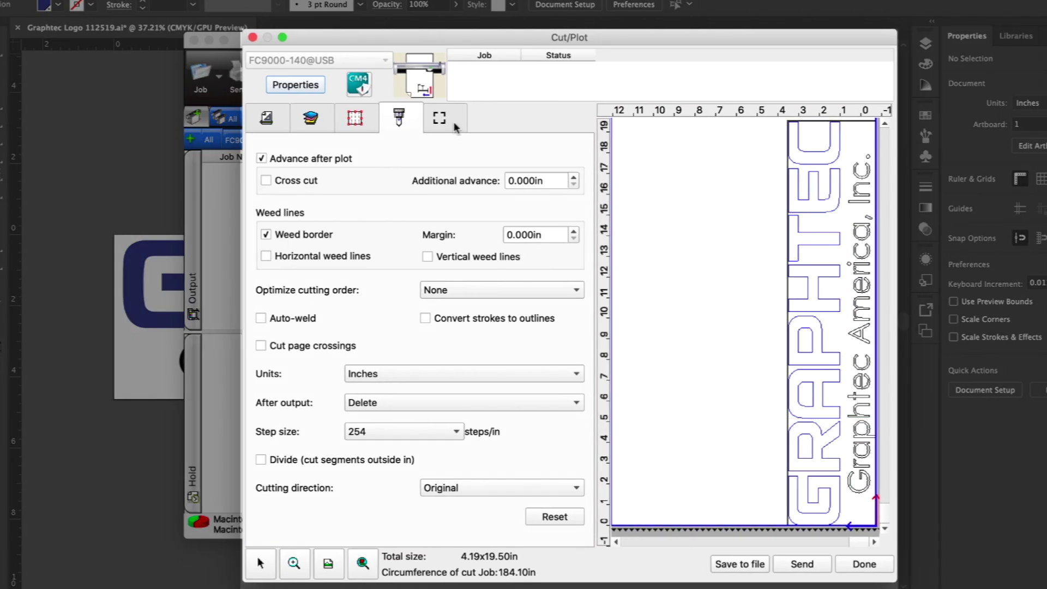
pyautogui.click(448, 120)
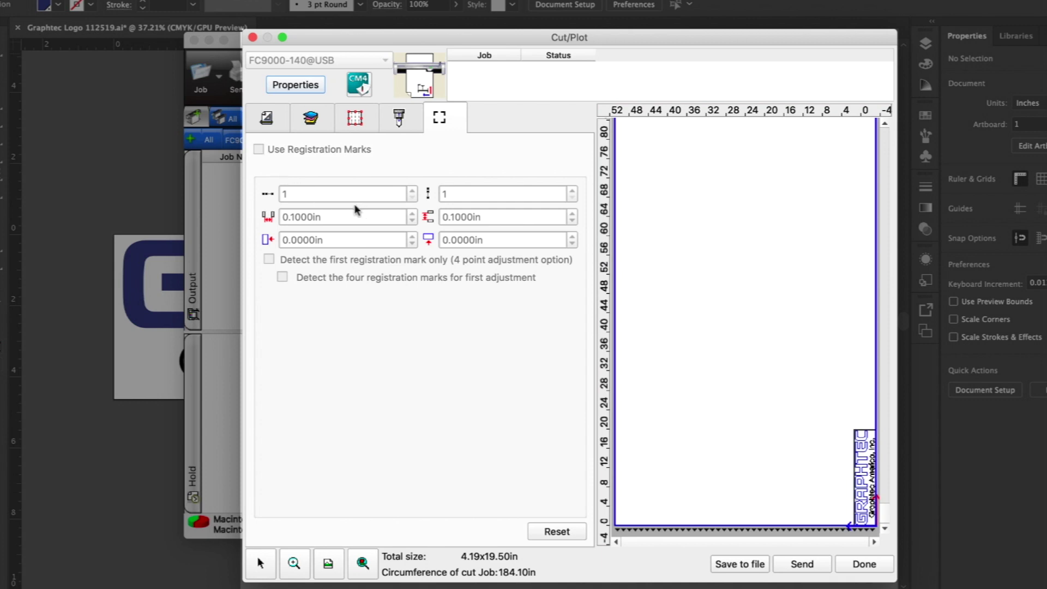
# Step: Change the media size from Roll to User defined, giving 53.00 × 1073.00 in media
pyautogui.click(270, 120)
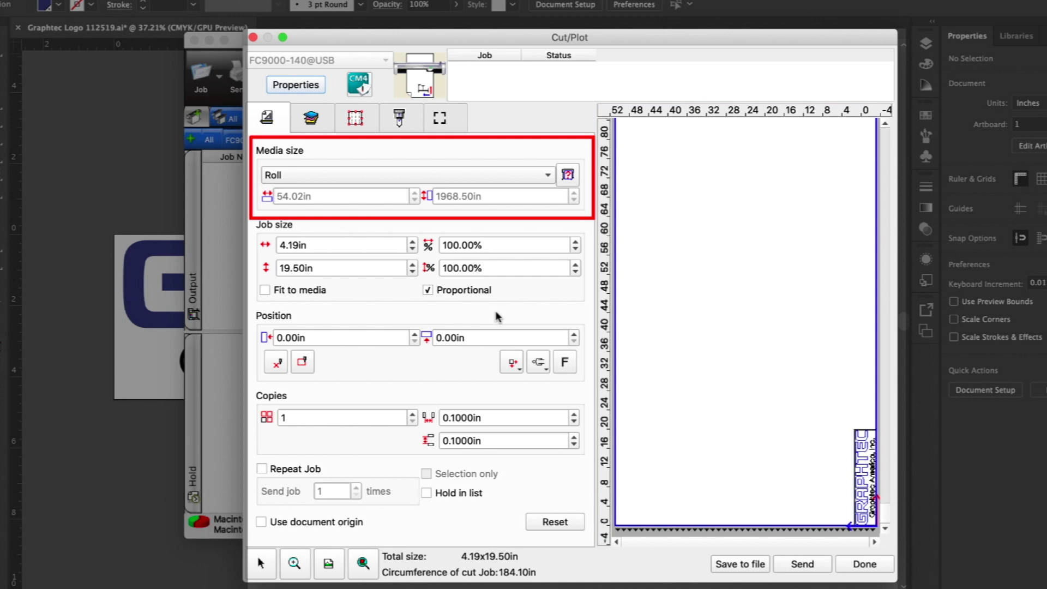
pyautogui.click(548, 175)
pyautogui.click(546, 170)
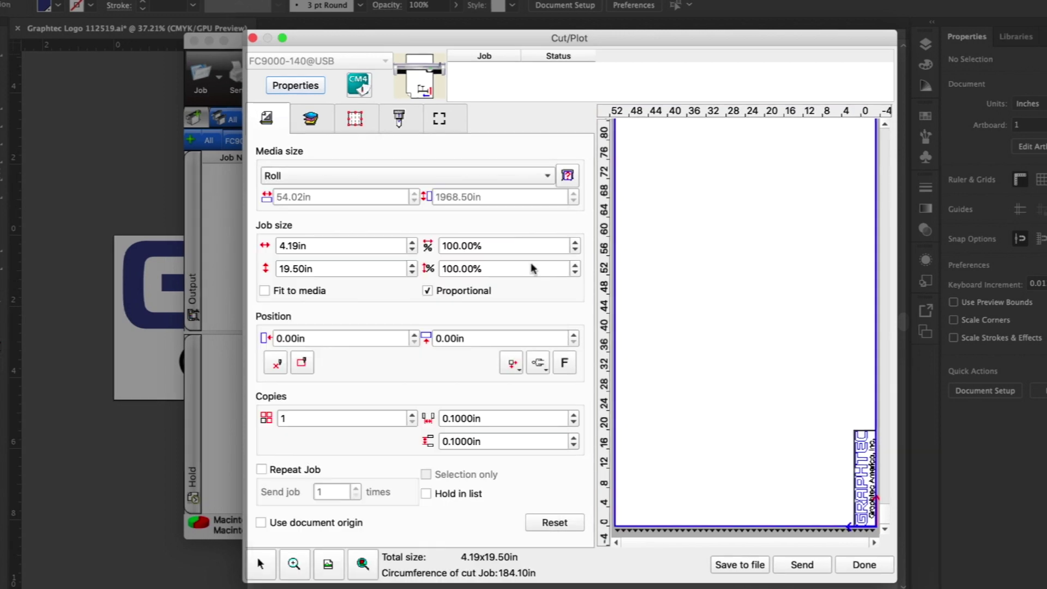
pyautogui.click(548, 176)
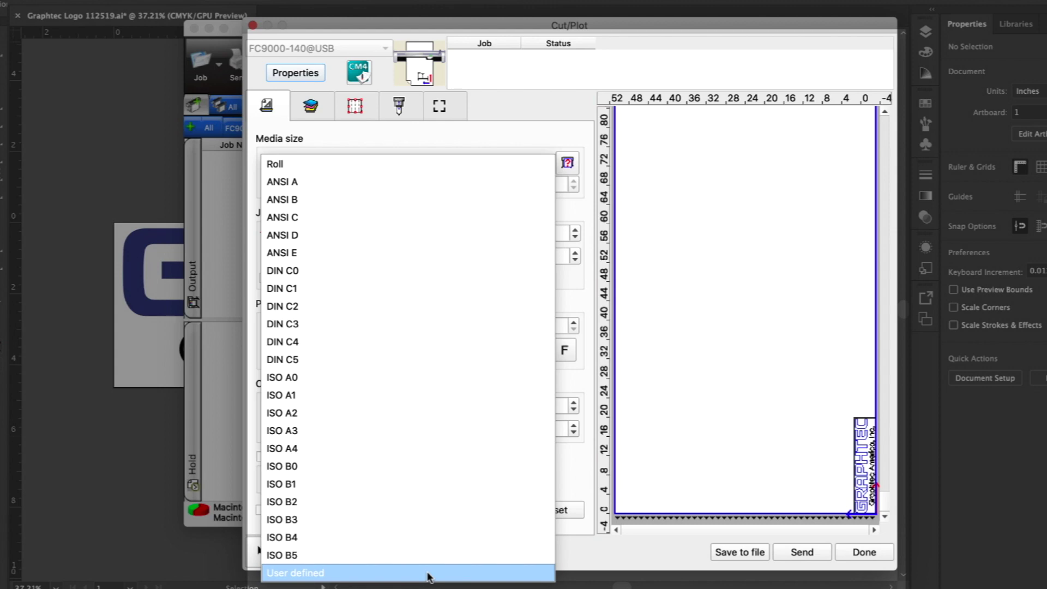
pyautogui.click(427, 577)
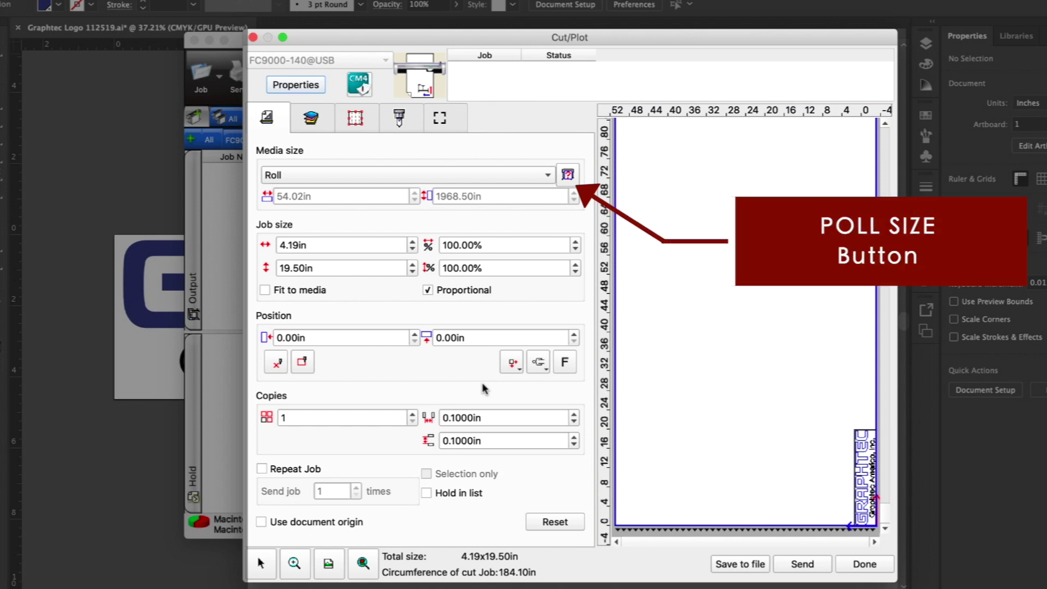
pyautogui.click(566, 175)
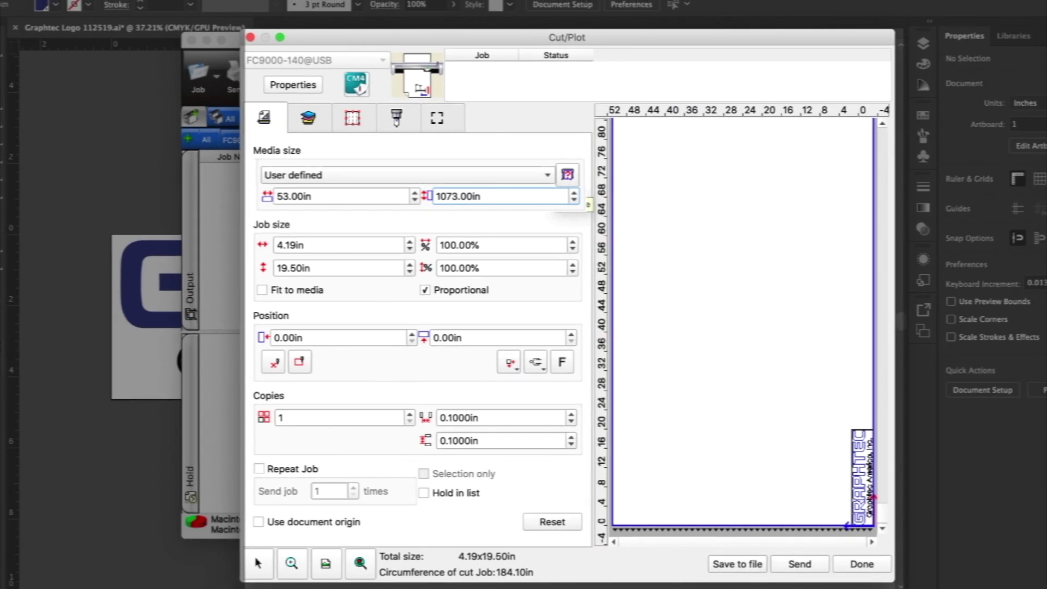
pyautogui.press('Tab')
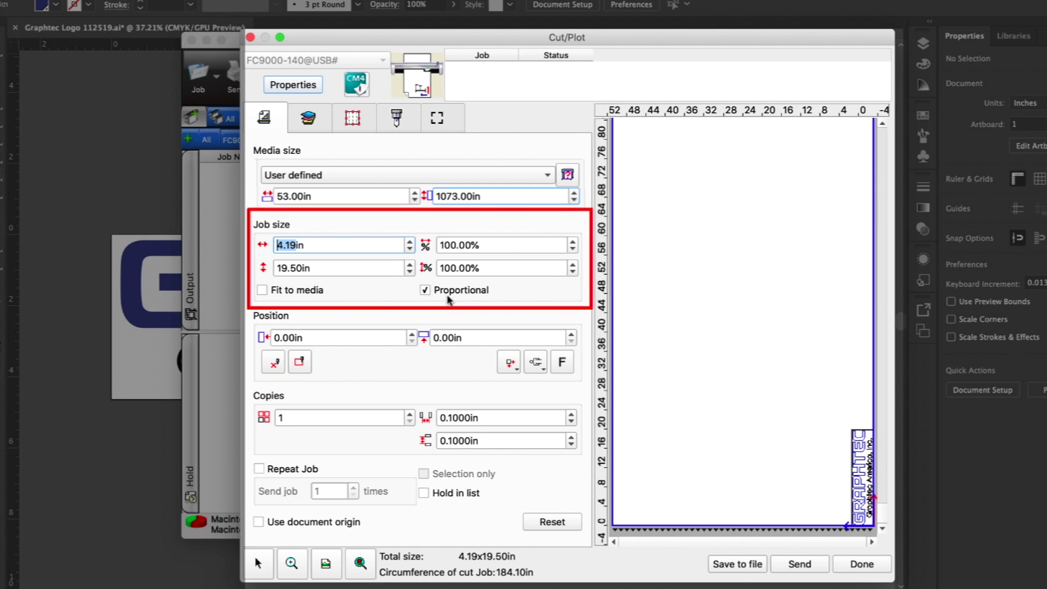
pyautogui.click(572, 241)
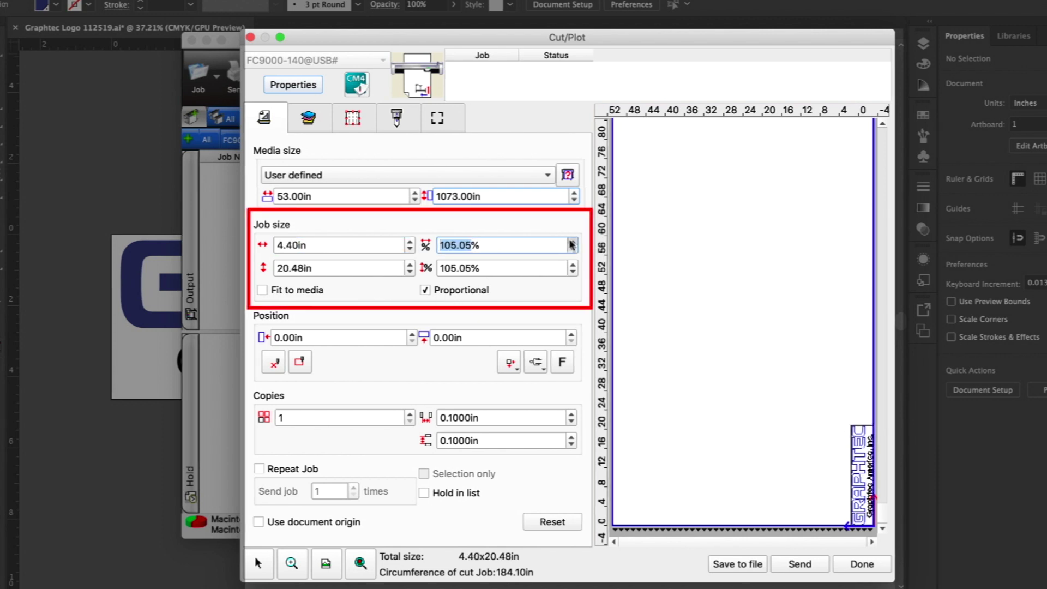
pyautogui.click(572, 241)
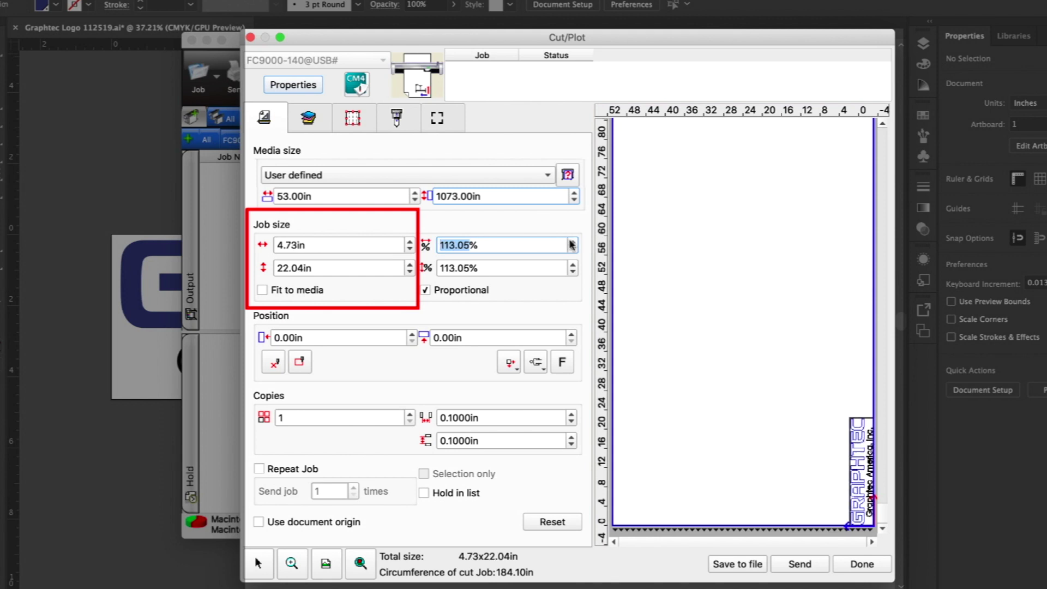
pyautogui.click(571, 250)
pyautogui.click(572, 250)
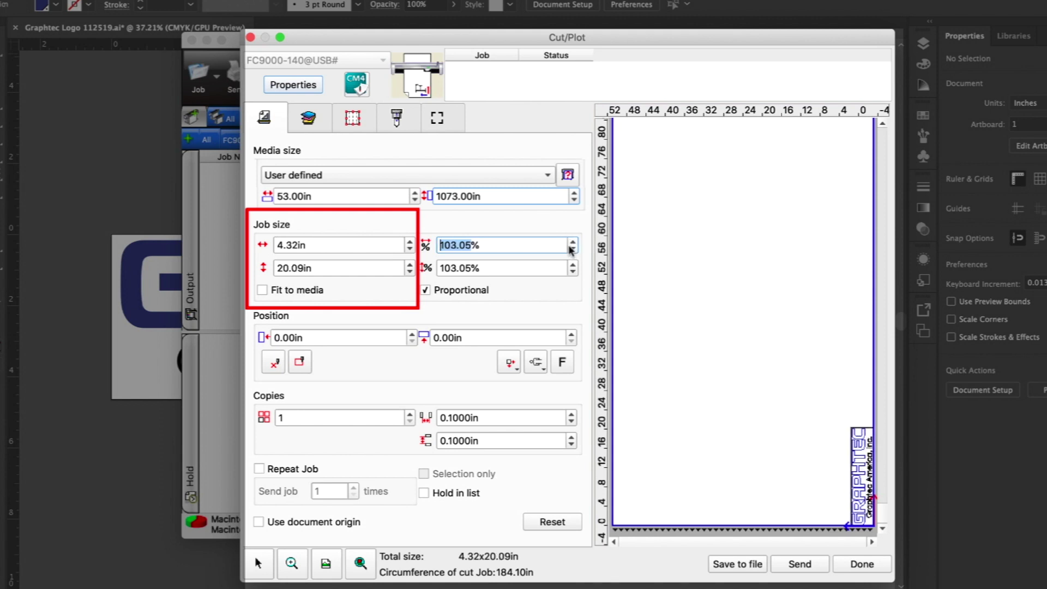
pyautogui.click(572, 250)
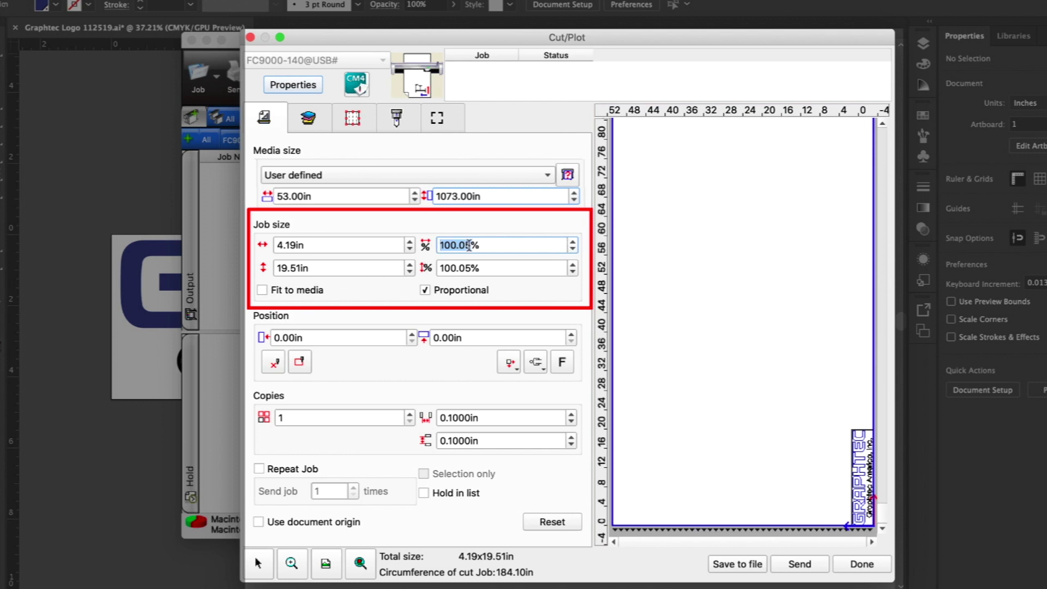
pyautogui.write('100')
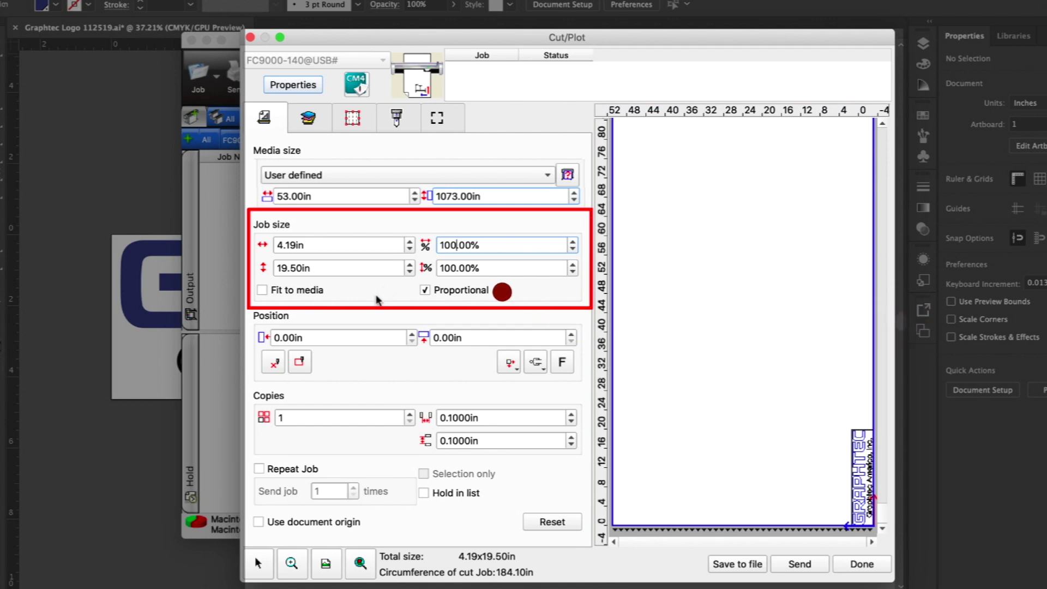
pyautogui.click(424, 290)
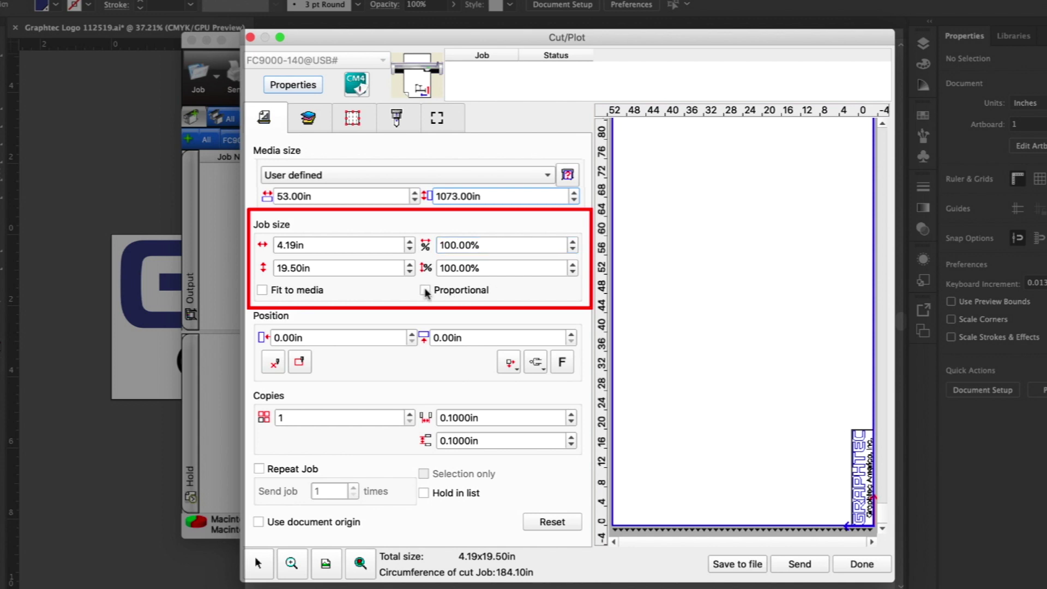
pyautogui.click(410, 241)
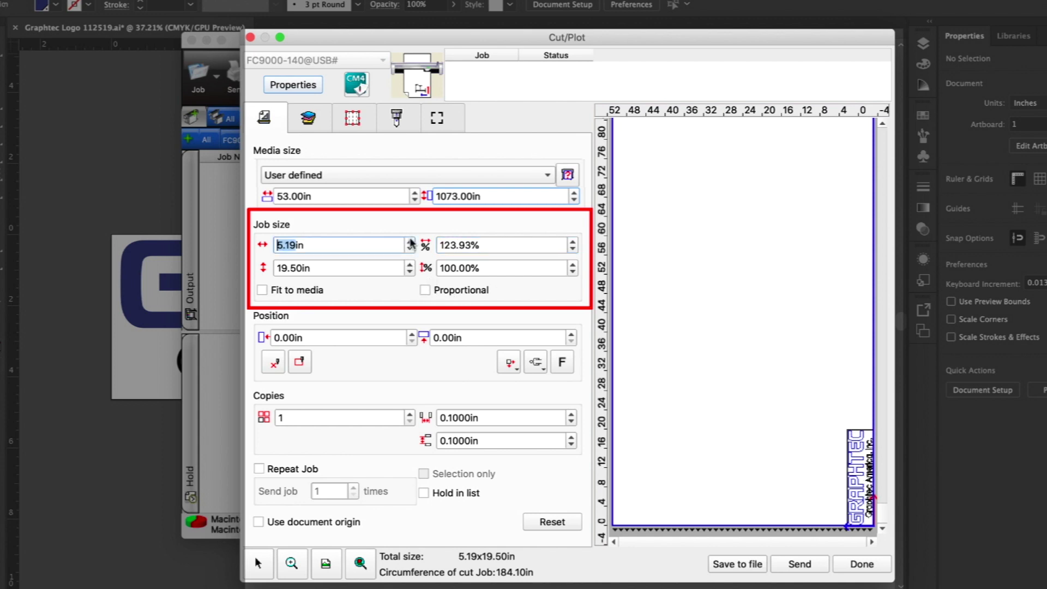
pyautogui.click(409, 241)
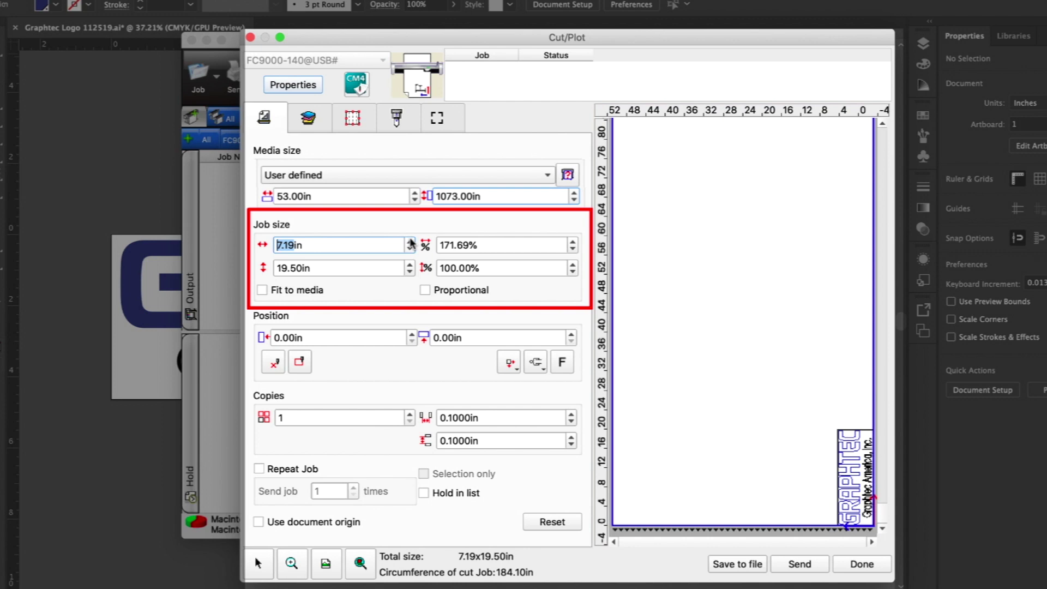
pyautogui.click(409, 249)
pyautogui.click(410, 249)
pyautogui.click(409, 249)
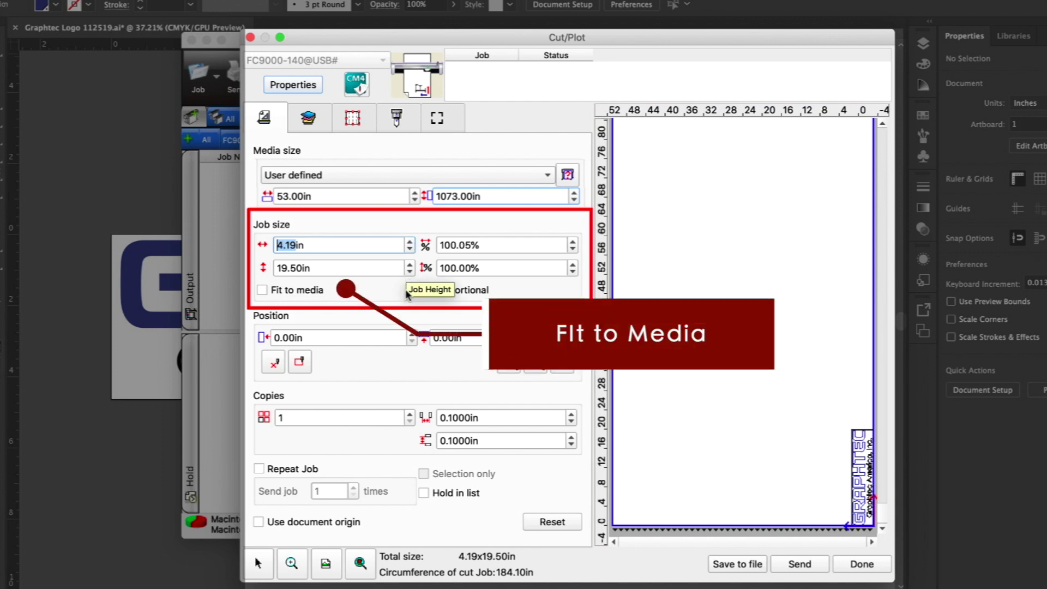
pyautogui.click(263, 290)
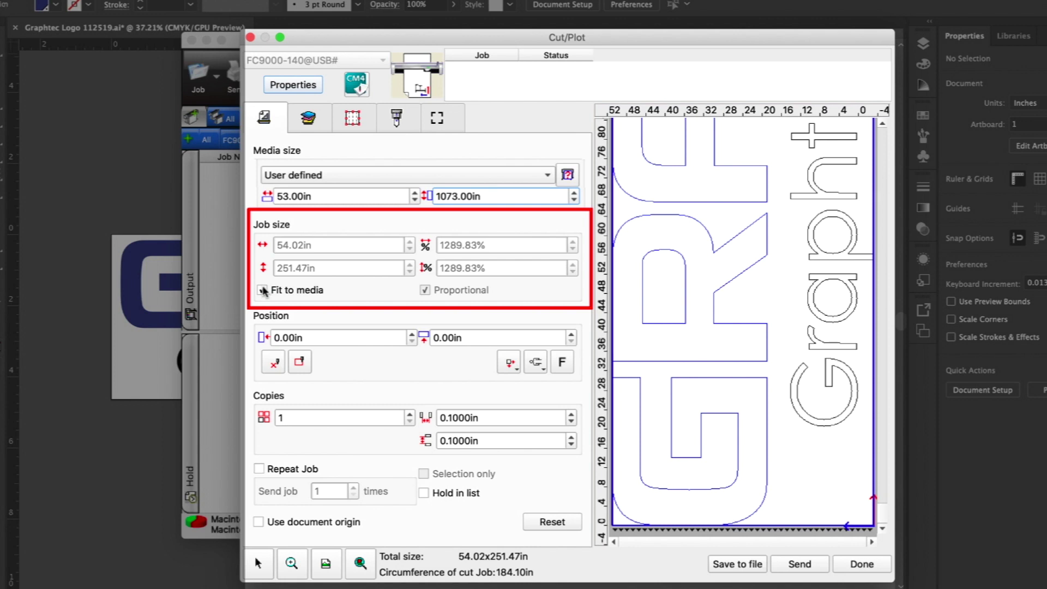
pyautogui.click(262, 291)
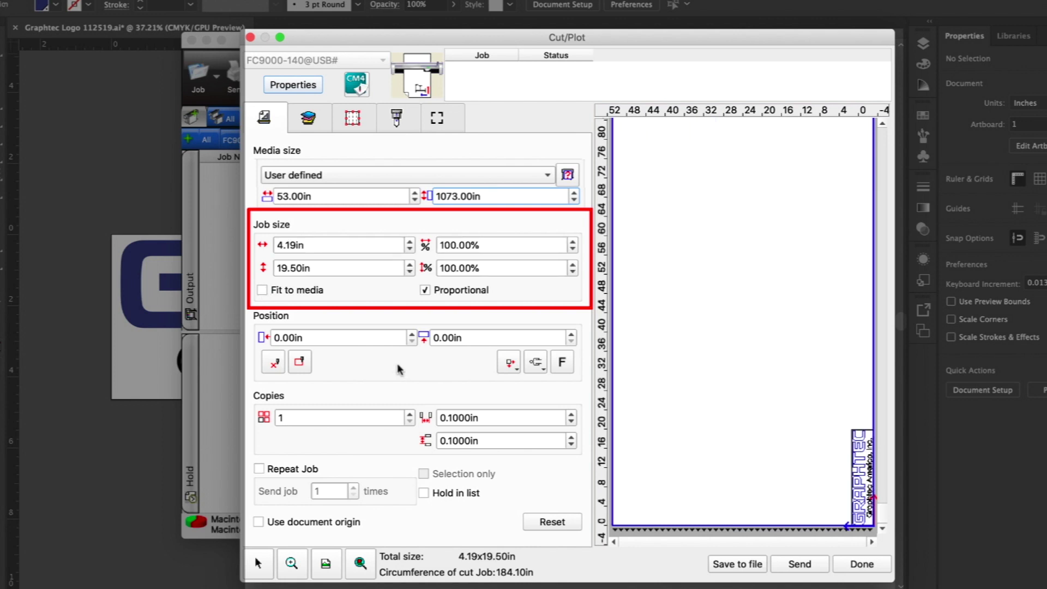
pyautogui.click(412, 334)
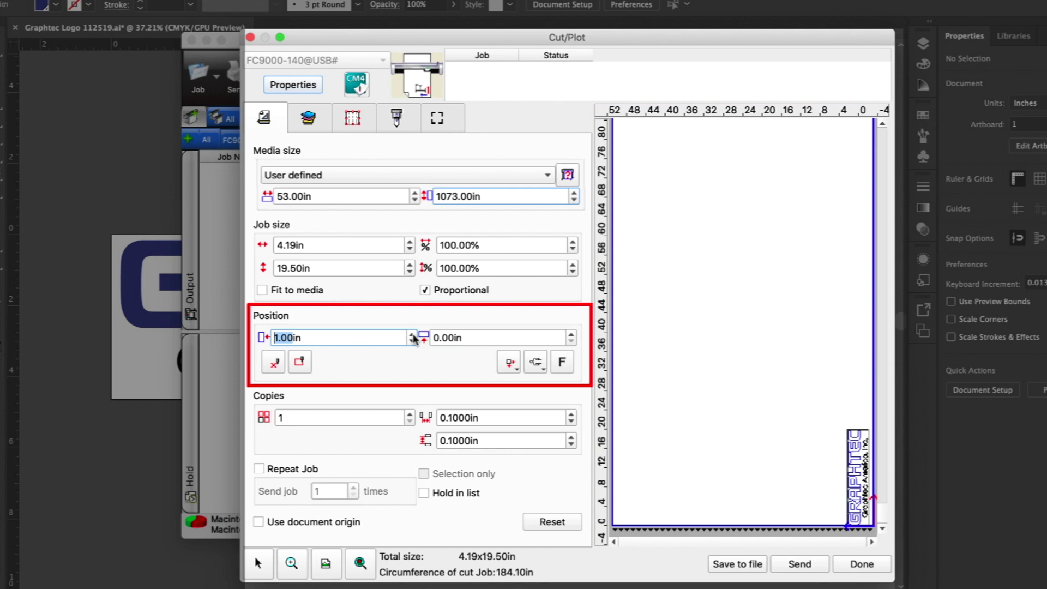
pyautogui.click(412, 333)
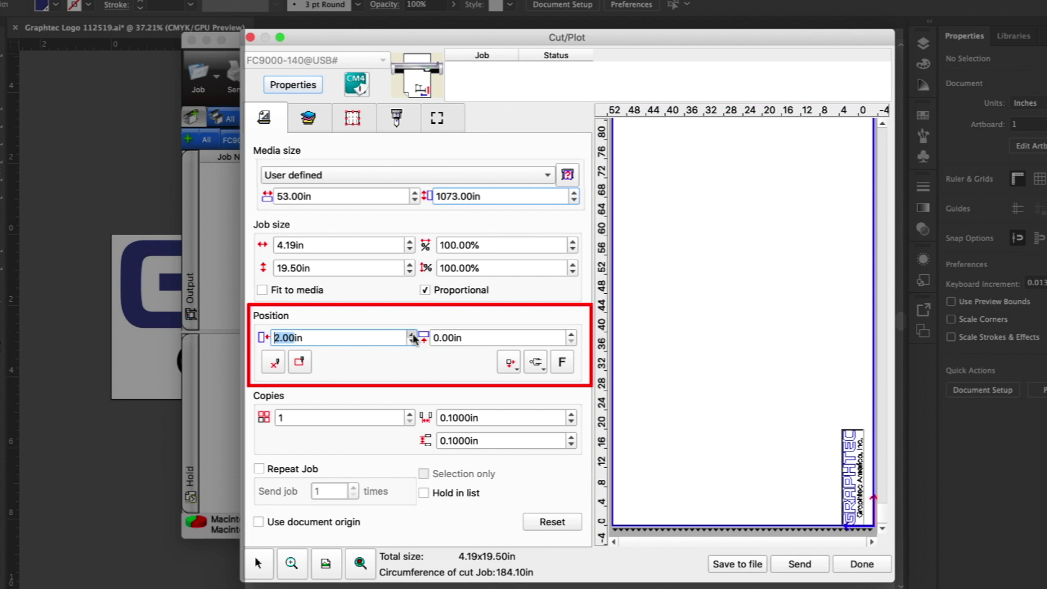
pyautogui.click(412, 342)
pyautogui.click(413, 343)
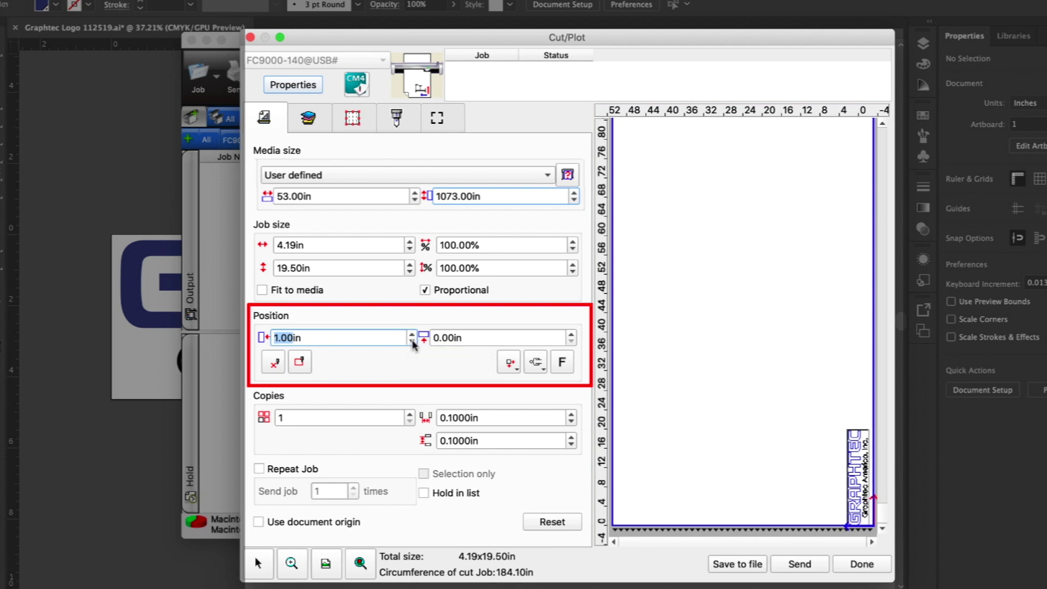
pyautogui.click(571, 342)
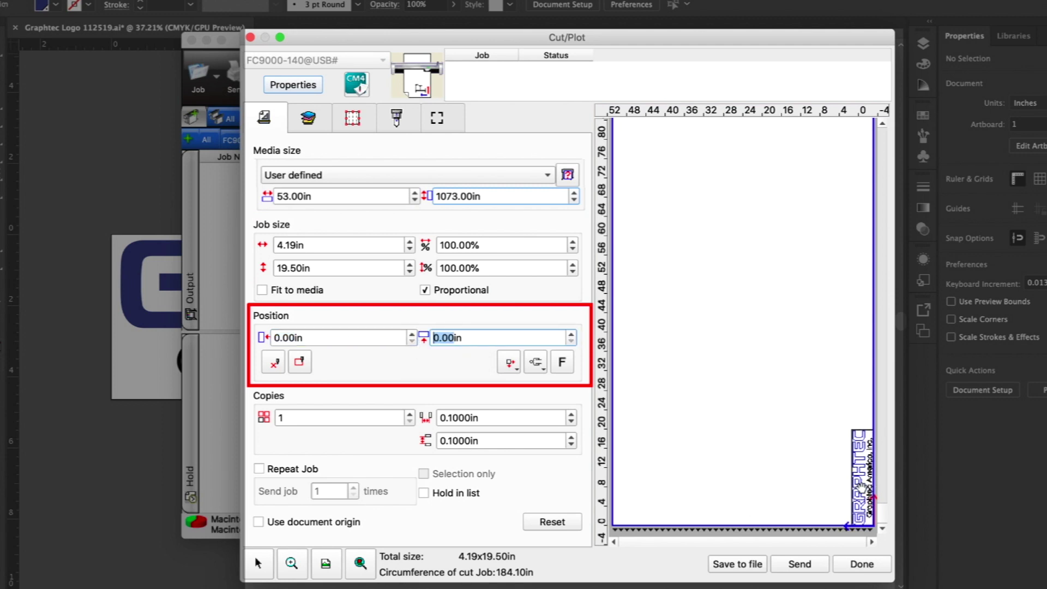
pyautogui.moveTo(856, 484)
pyautogui.mouseDown()
pyautogui.moveTo(769, 493)
pyautogui.moveTo(870, 503)
pyautogui.mouseUp()
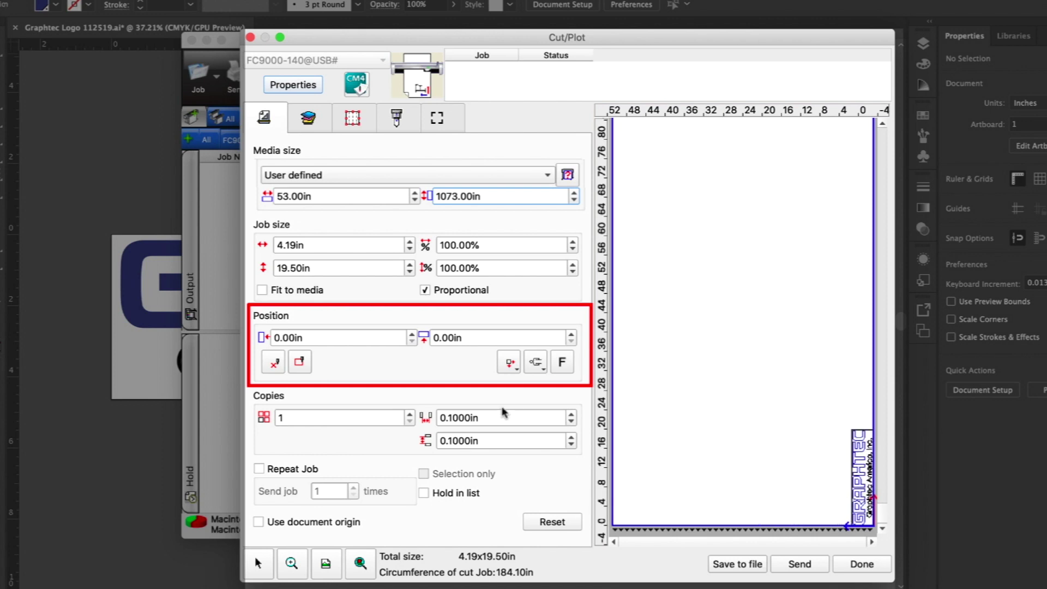
pyautogui.click(273, 362)
pyautogui.click(299, 362)
# Step: Try the centred alignments, then align the logo to the far media edge at 49.83 × 0.00 in
pyautogui.click(510, 362)
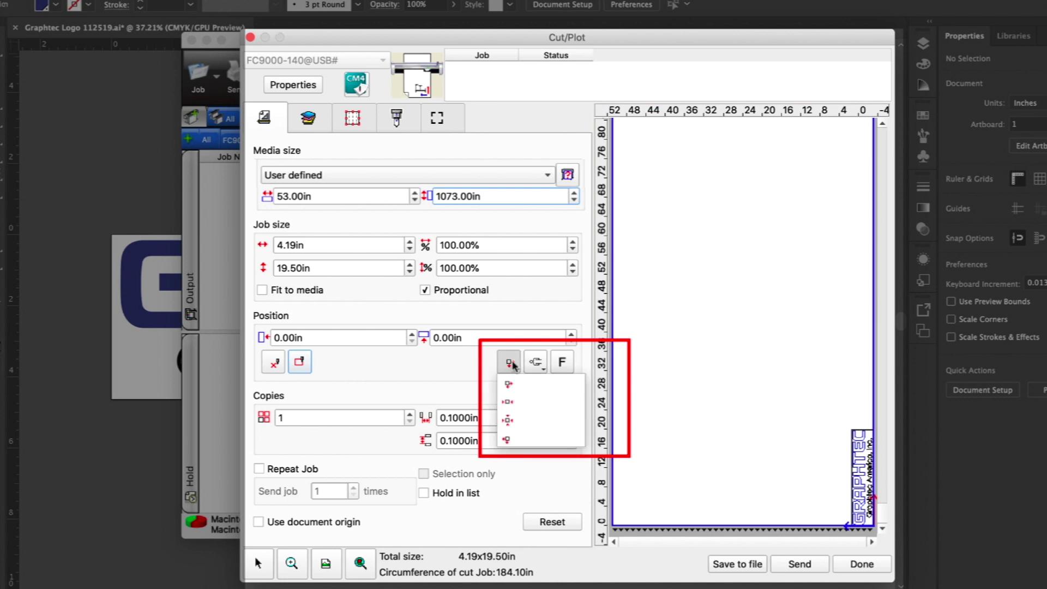
pyautogui.click(517, 407)
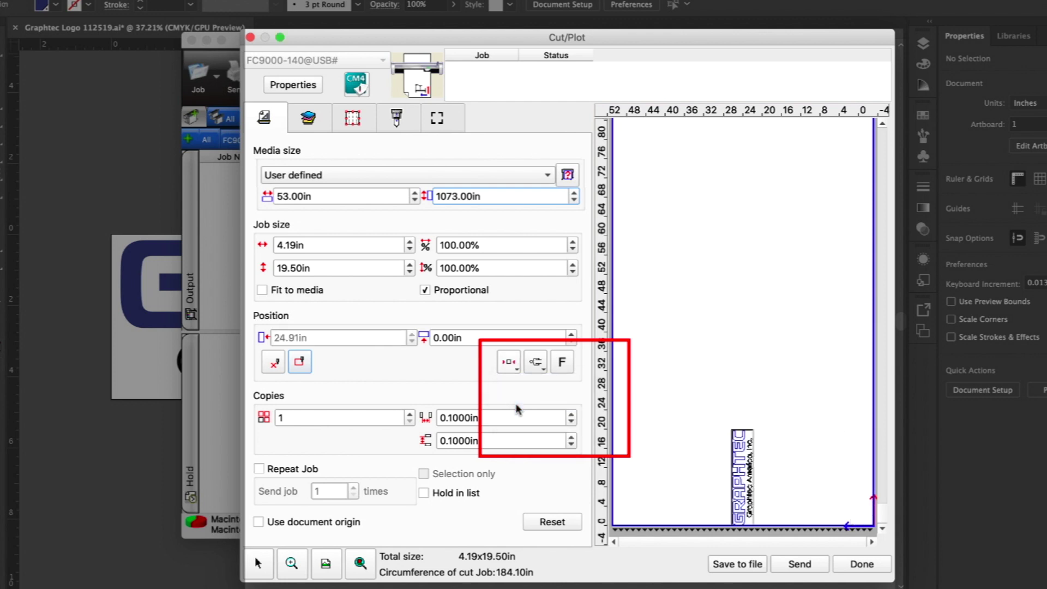
pyautogui.click(508, 362)
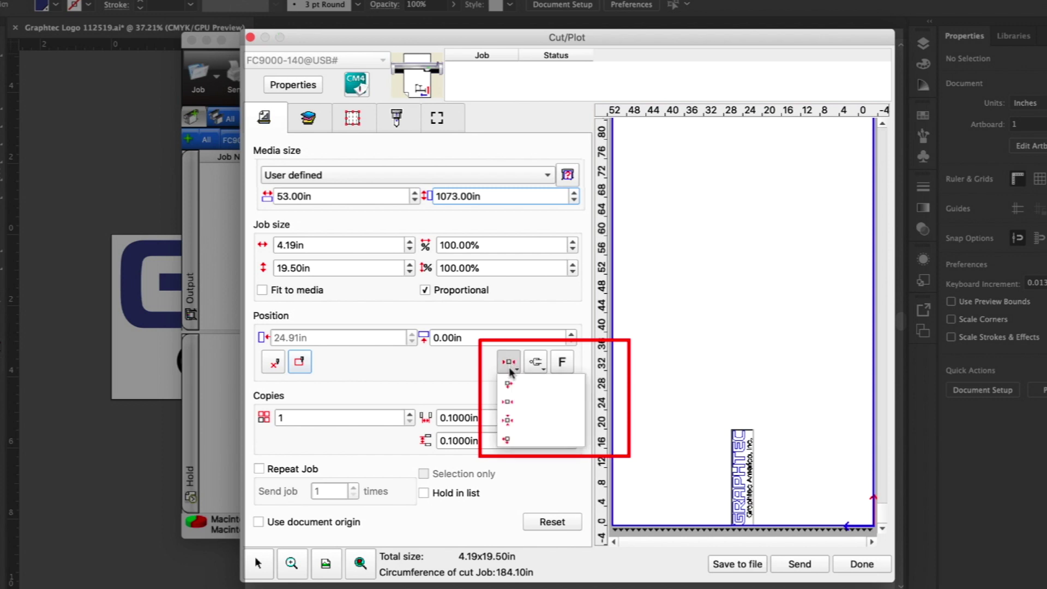
pyautogui.click(511, 420)
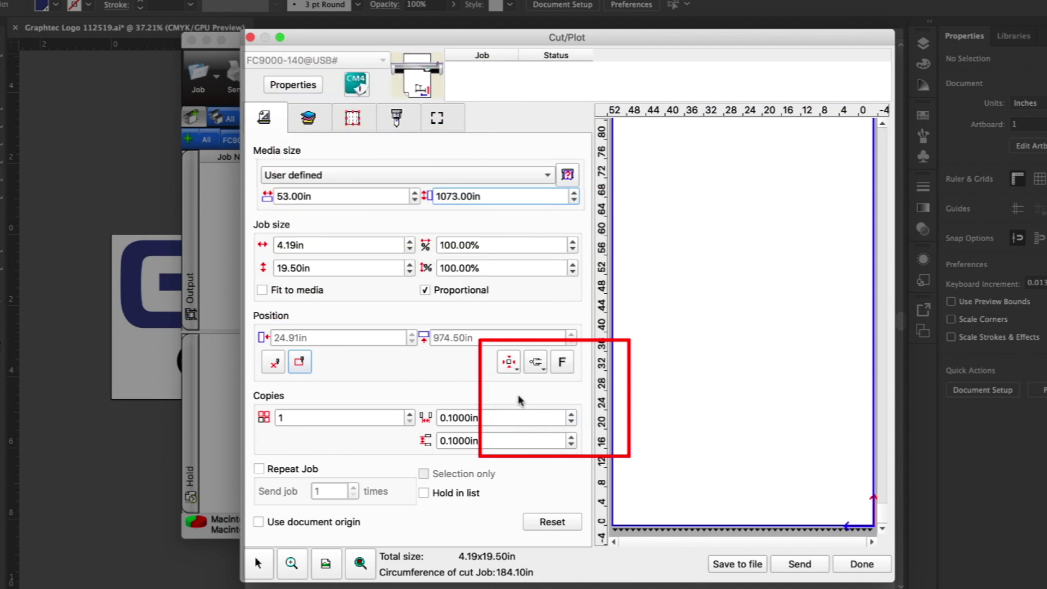
pyautogui.click(509, 362)
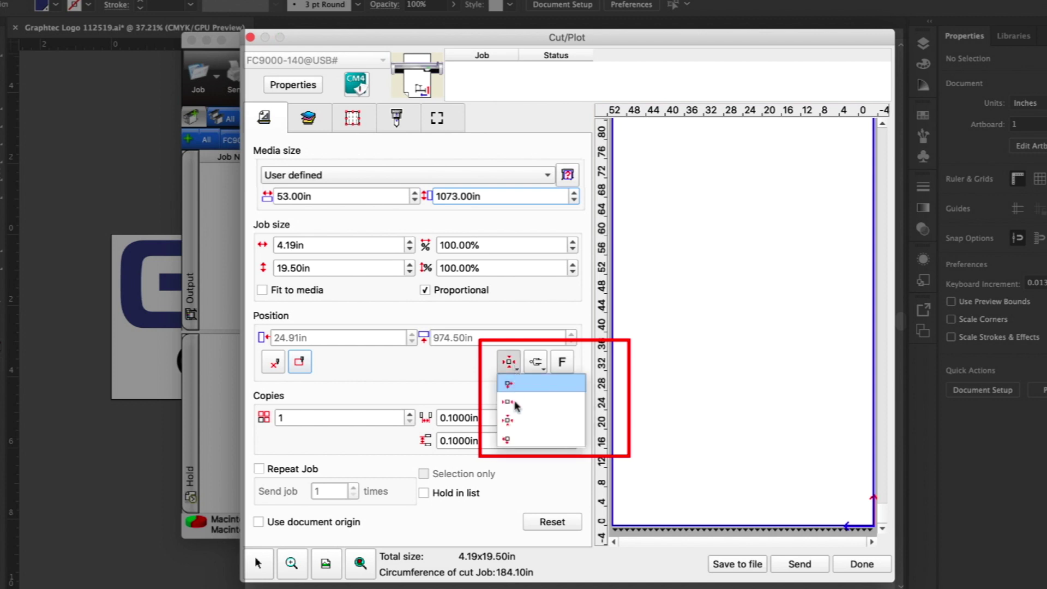
pyautogui.click(512, 441)
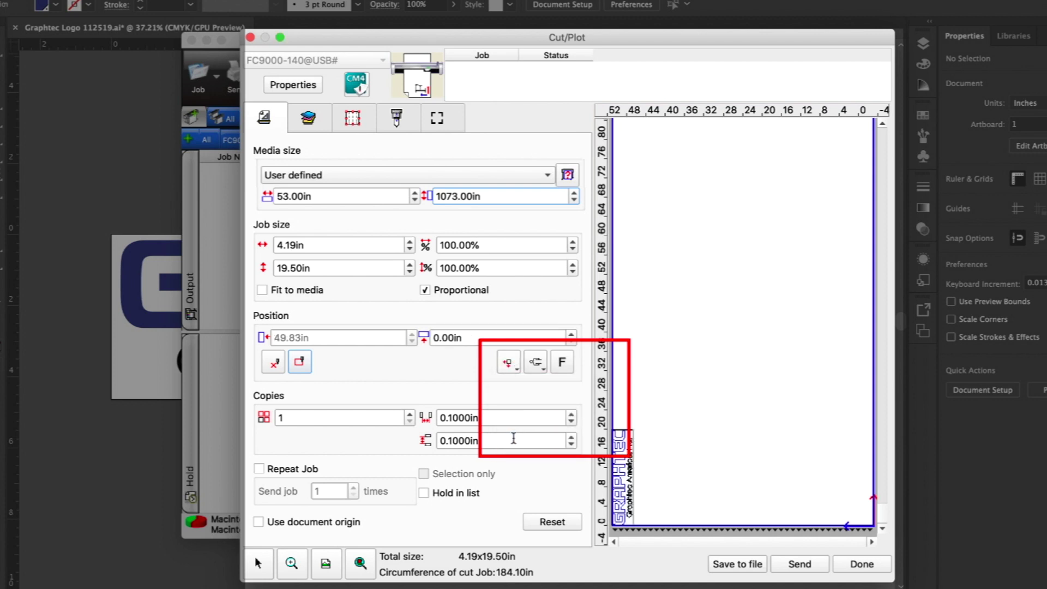
# Step: Move the logo to the media origin and try different orientations
pyautogui.click(509, 363)
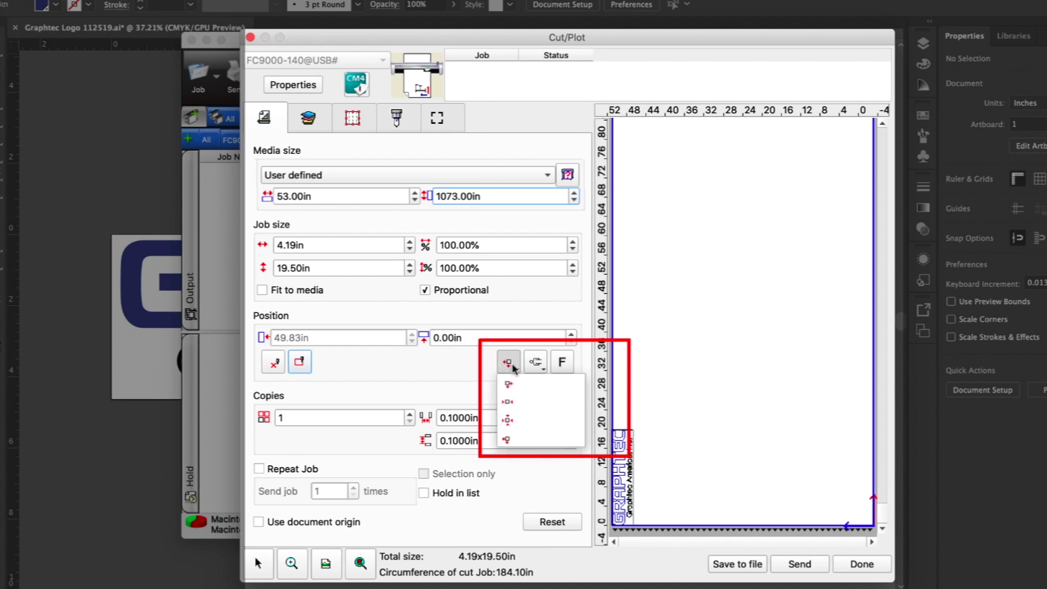
pyautogui.click(520, 394)
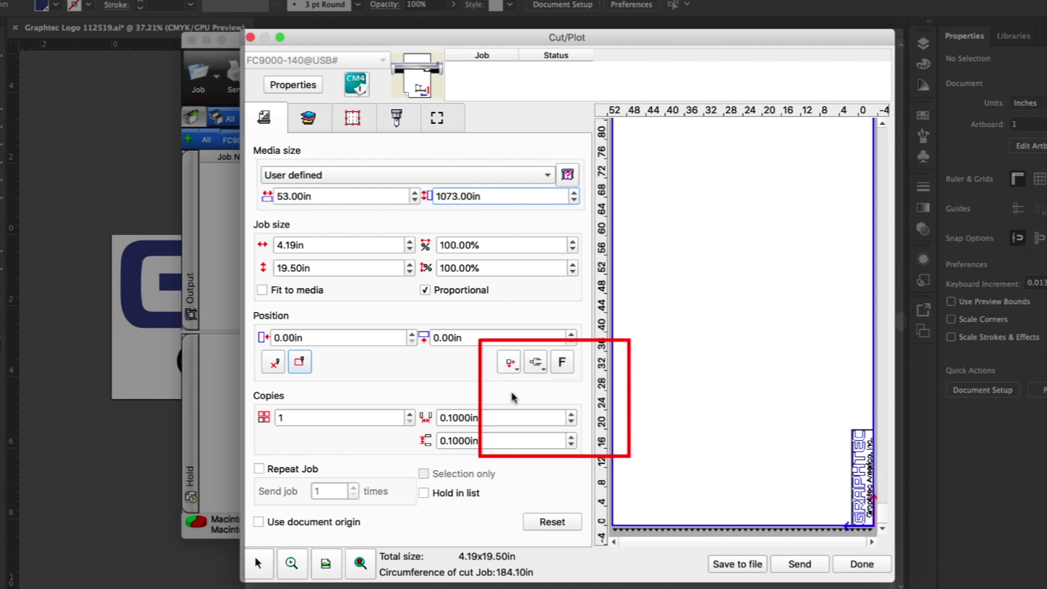
pyautogui.click(533, 368)
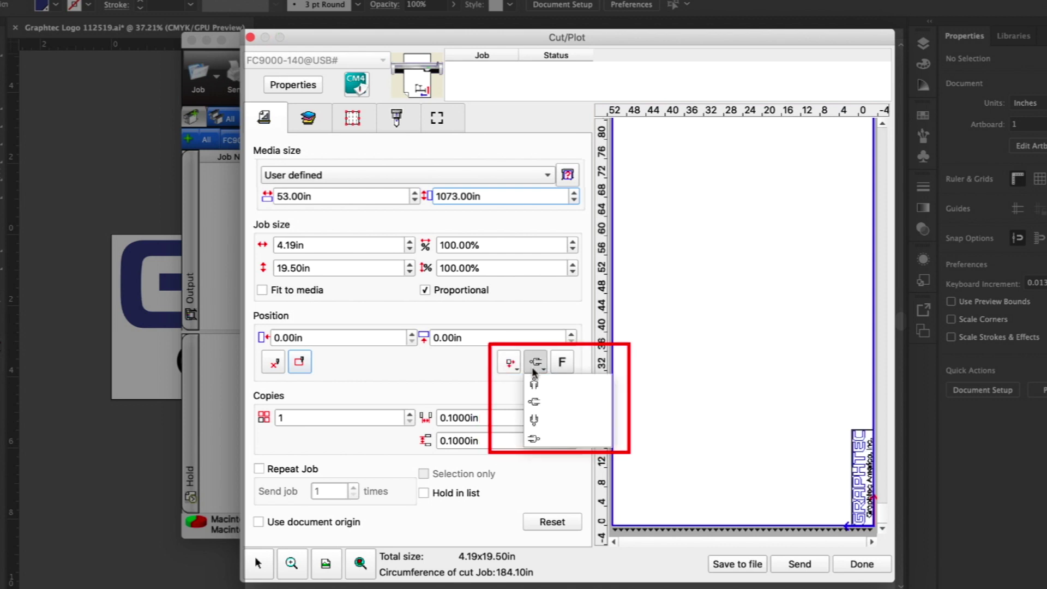
pyautogui.click(534, 400)
pyautogui.click(535, 363)
pyautogui.click(534, 383)
pyautogui.click(535, 363)
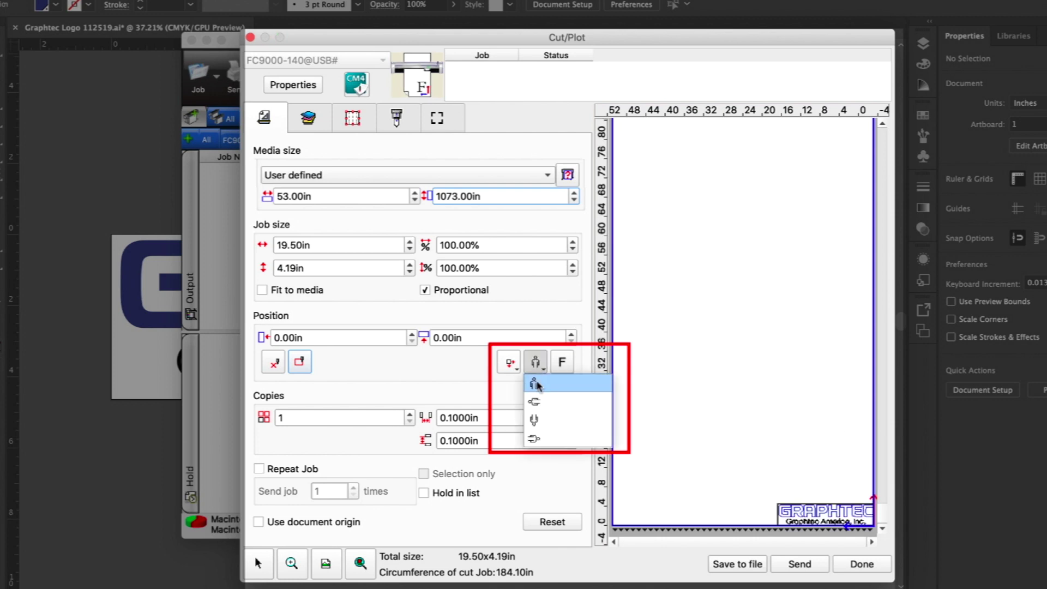
# Step: Settle on horizontal orientation (19.50 × 4.19 in), then toggle Mirror on and off
pyautogui.click(534, 419)
pyautogui.click(534, 364)
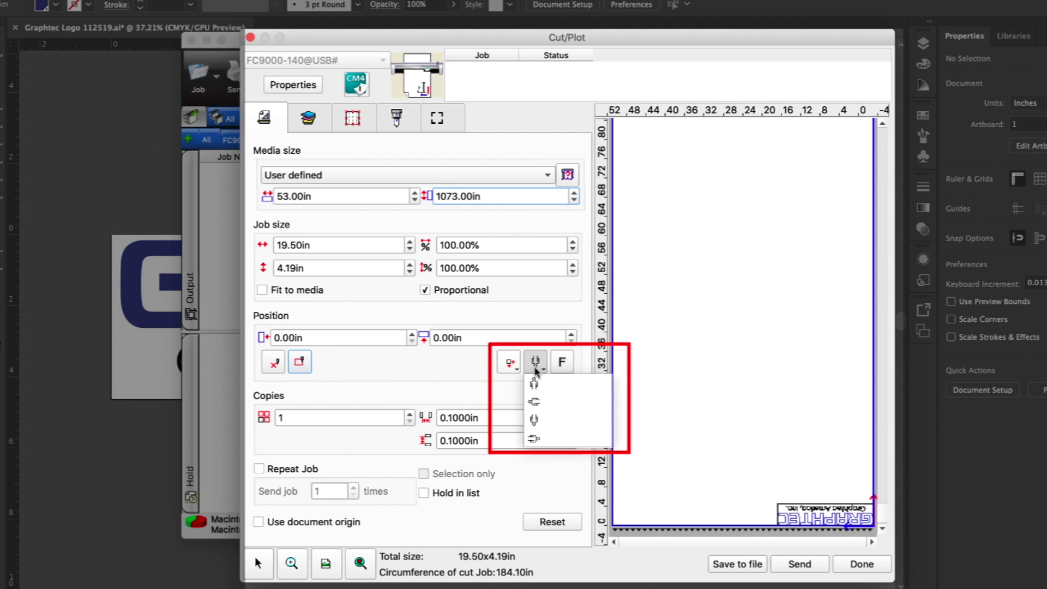
pyautogui.click(539, 440)
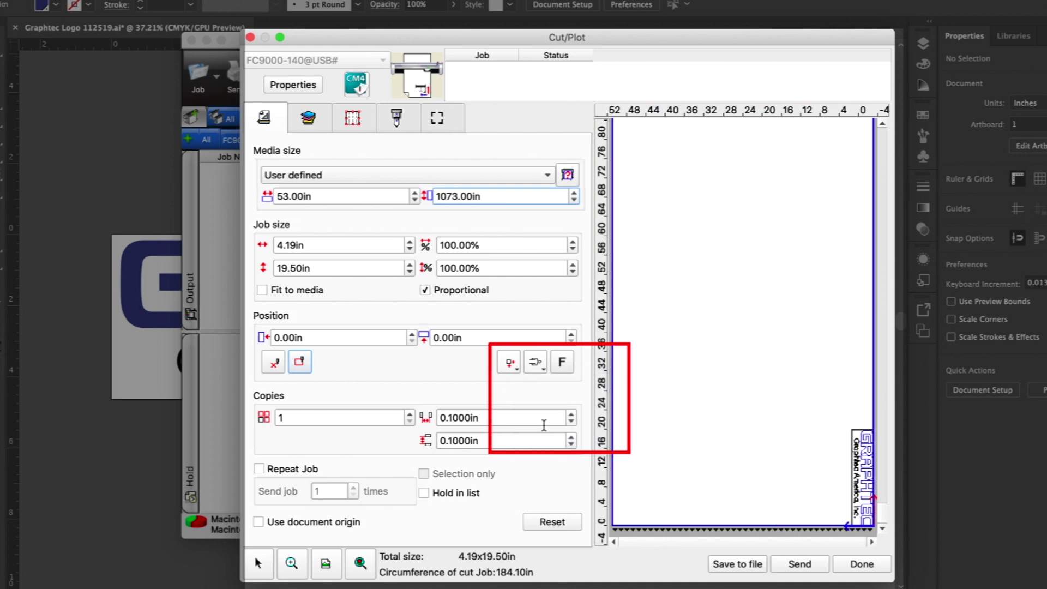
pyautogui.click(535, 362)
pyautogui.click(537, 383)
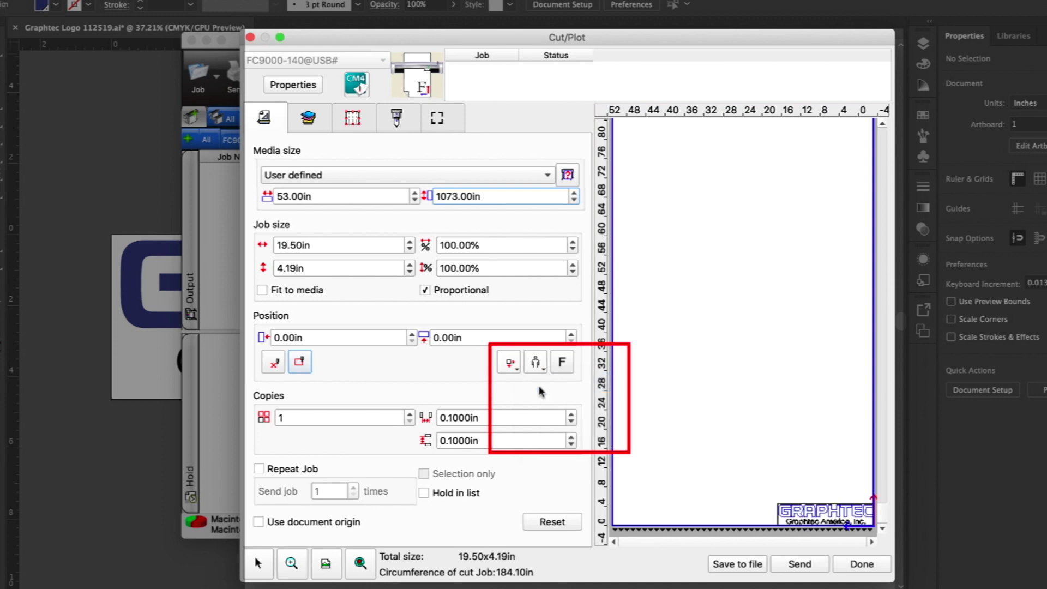
pyautogui.click(563, 368)
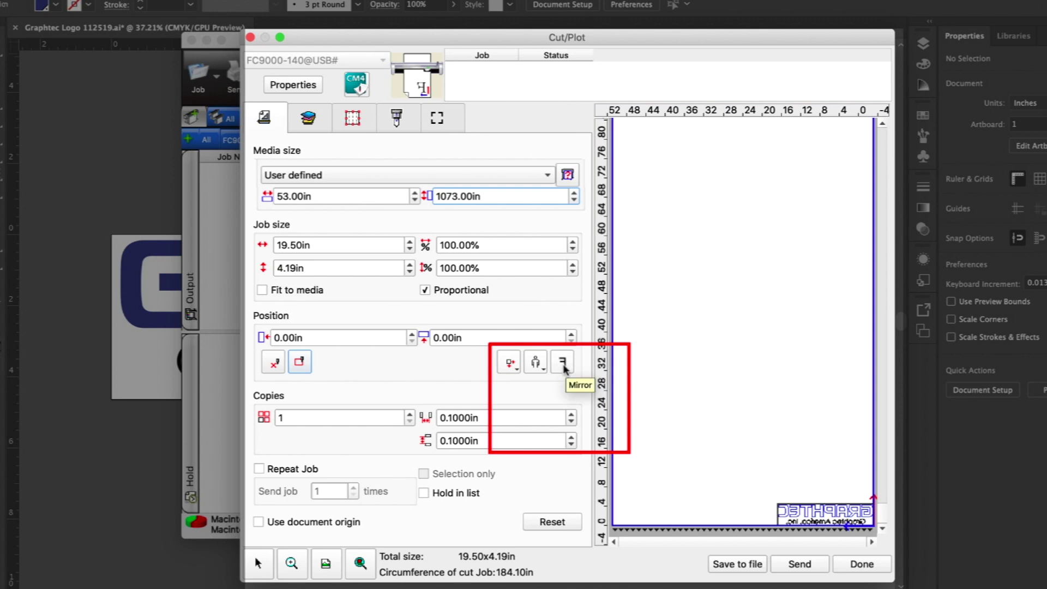
pyautogui.click(563, 363)
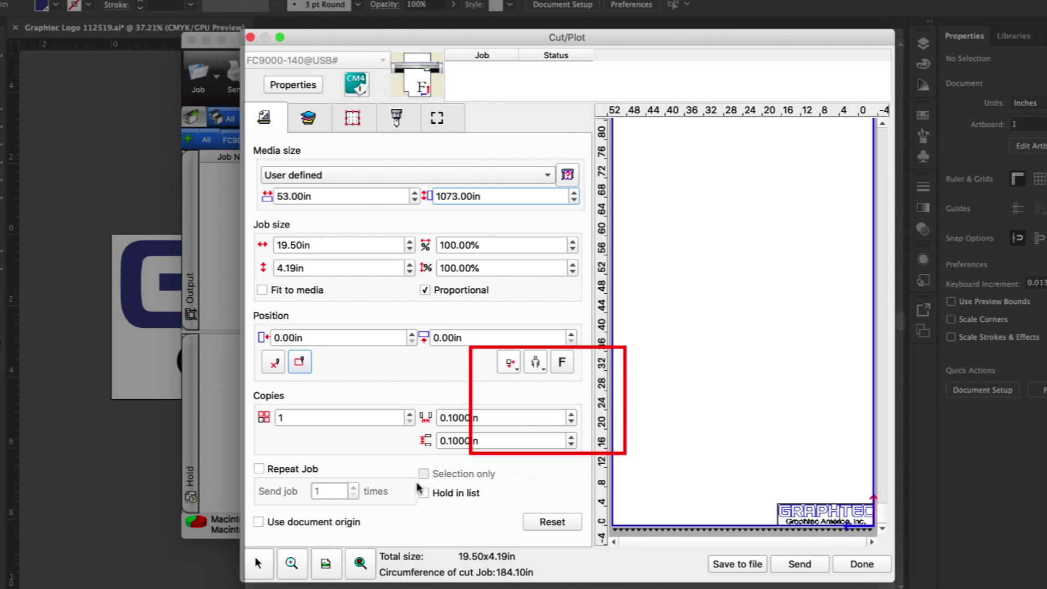
# Step: Raise the copy count and cut the horizontal gap to 0.1 in, then reset to defaults
pyautogui.click(409, 415)
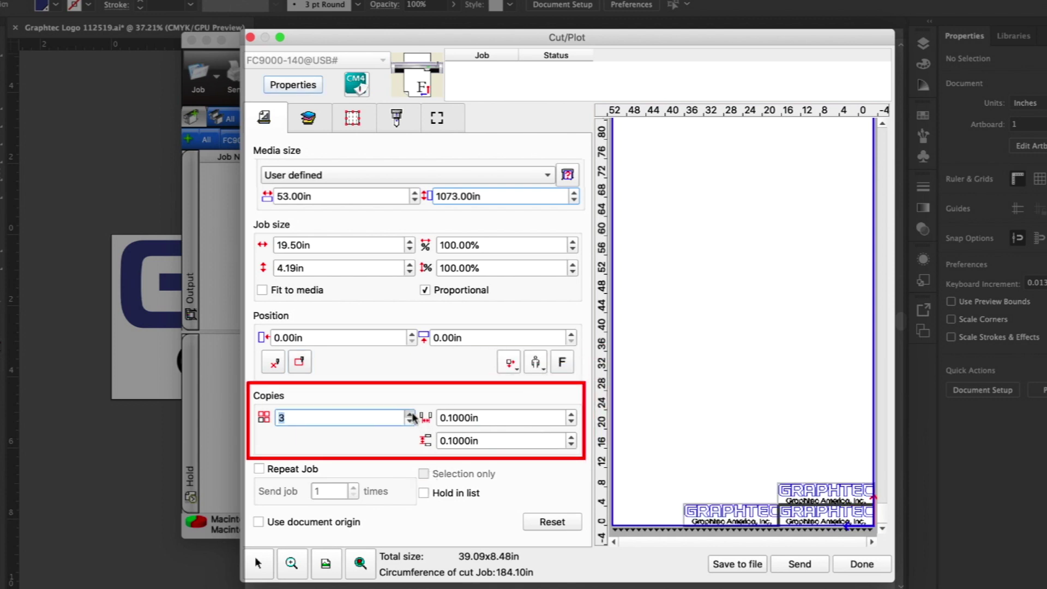
pyautogui.click(410, 415)
pyautogui.click(409, 414)
pyautogui.click(410, 414)
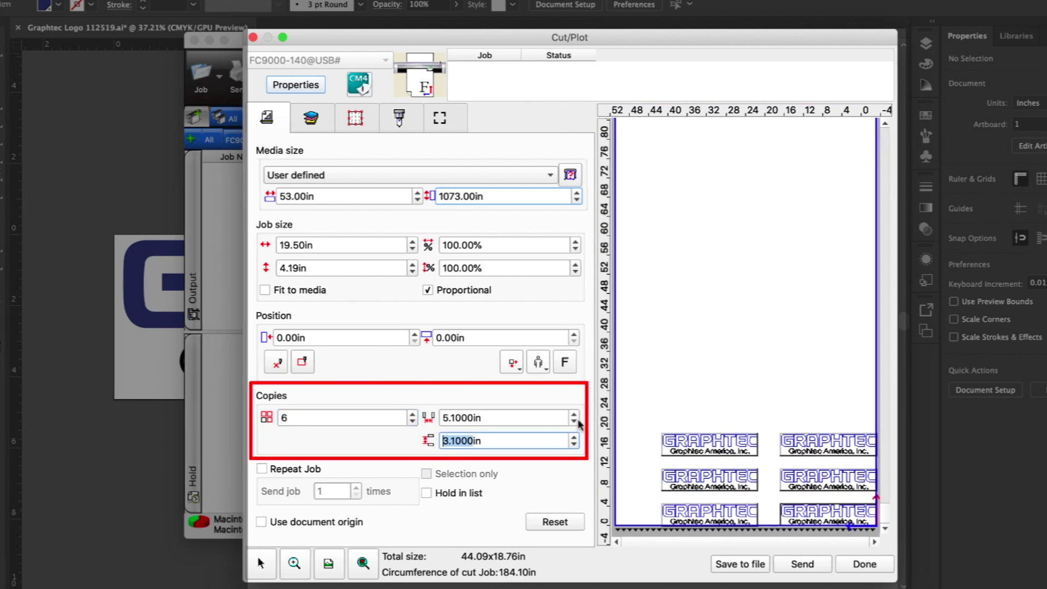
pyautogui.click(574, 423)
pyautogui.click(573, 422)
pyautogui.click(573, 422)
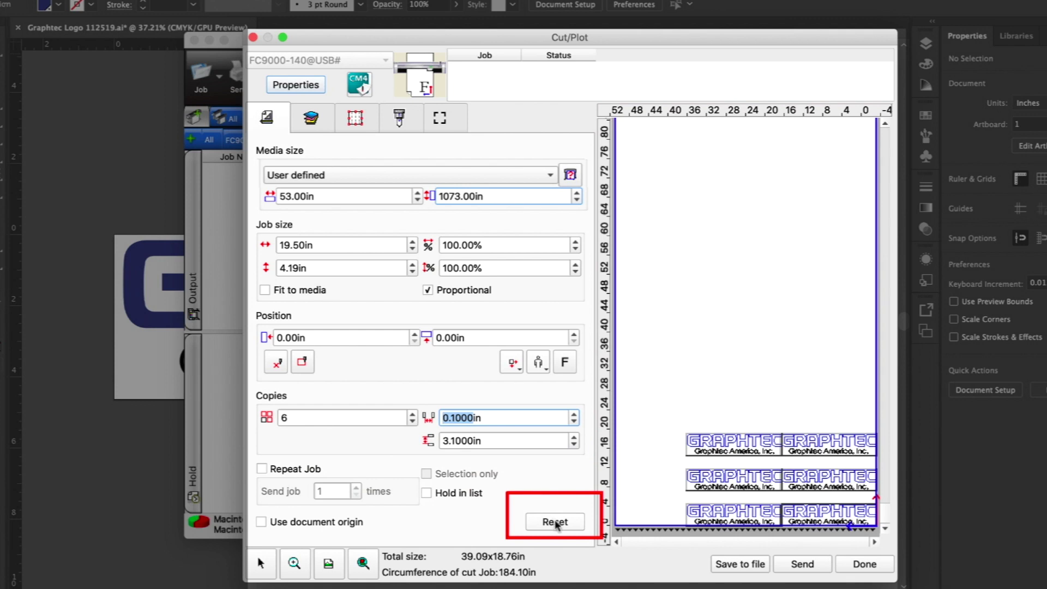
pyautogui.click(556, 525)
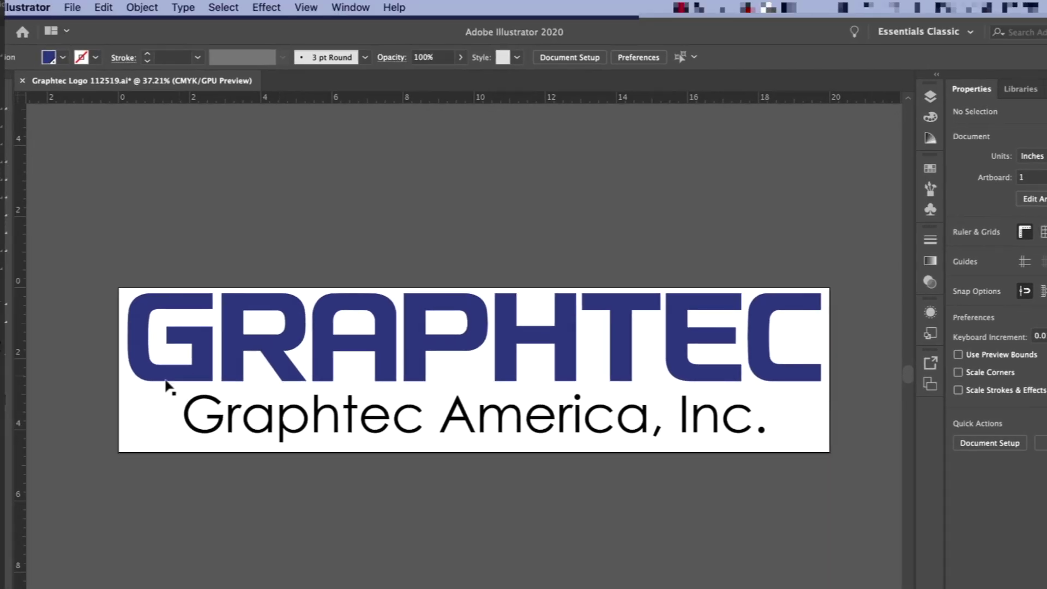
# Step: Select the logo's letter G and open Cutting Master 4 Cut/Plot for it
pyautogui.click(165, 380)
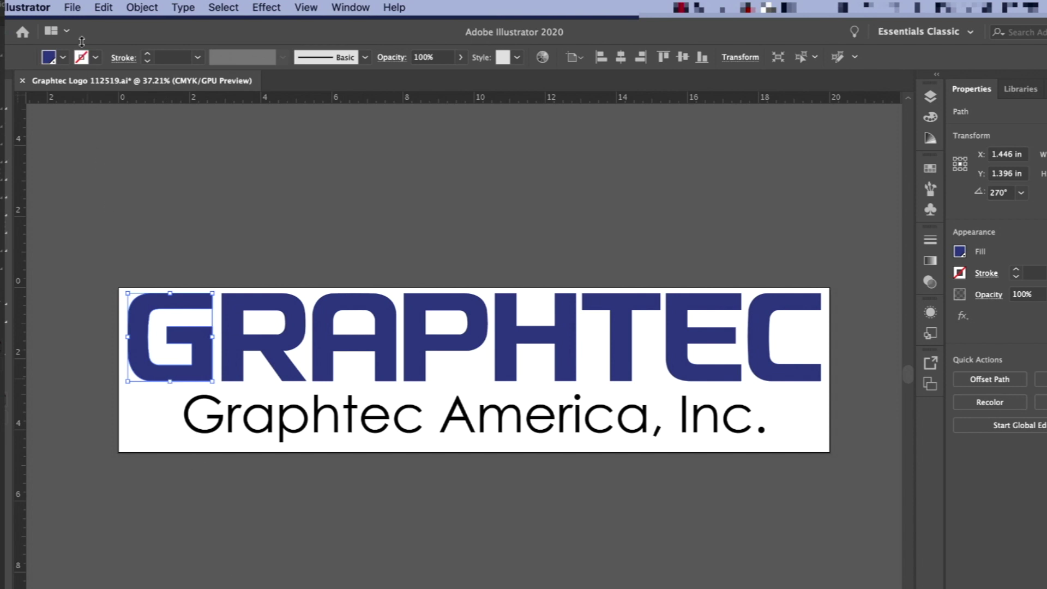
pyautogui.click(78, 10)
pyautogui.moveTo(113, 396)
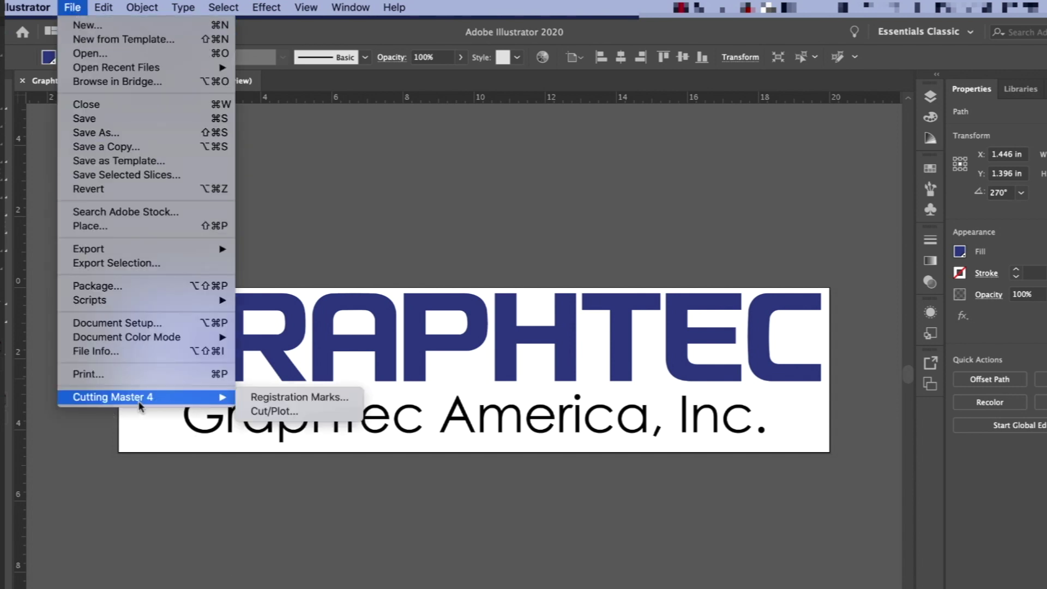
pyautogui.click(289, 413)
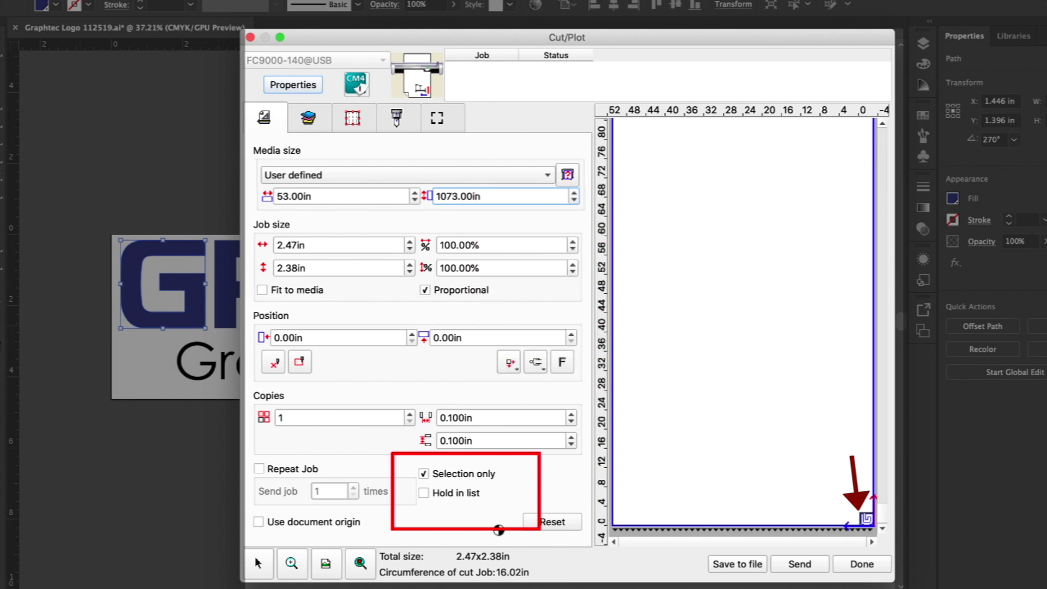
# Step: Turn off Selection only to cut the whole logo, and turn on Hold in list
pyautogui.click(423, 474)
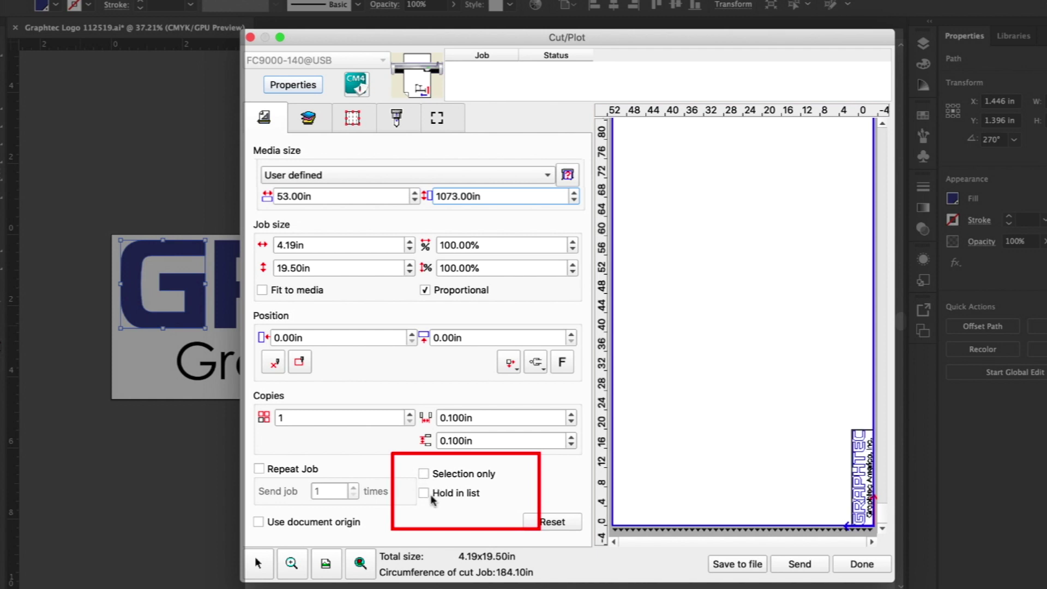
pyautogui.click(423, 492)
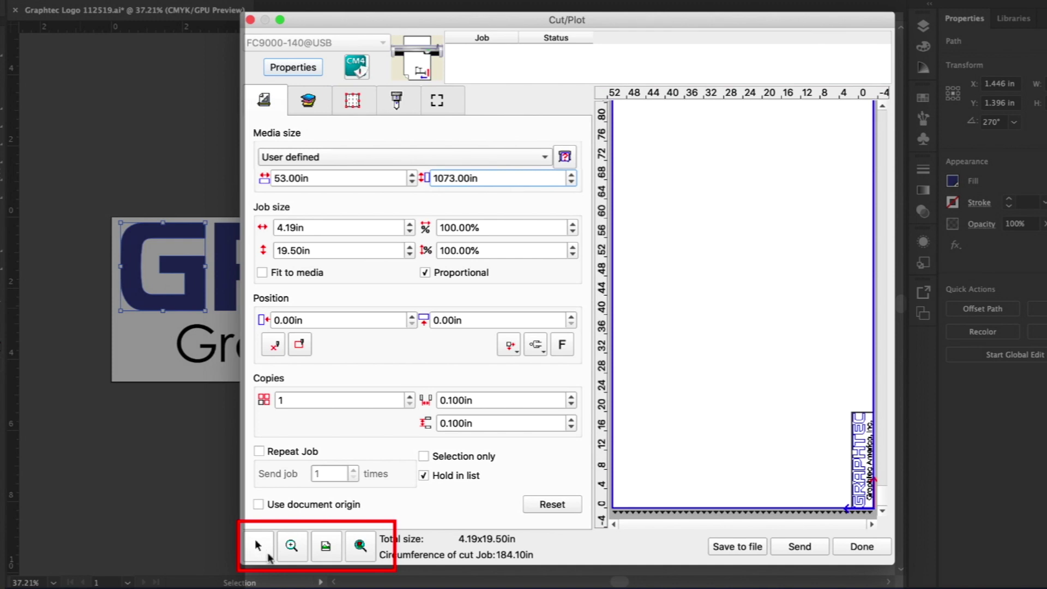
# Step: Inspect the preview: fit the logo, show the whole media, zoom into the logo's bottom, refit
pyautogui.click(362, 548)
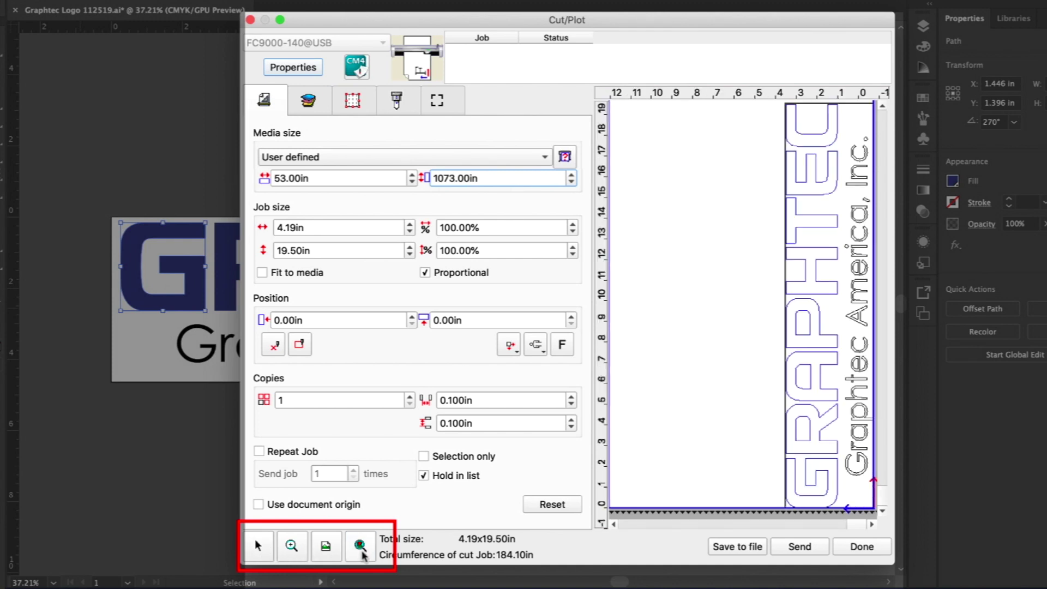
pyautogui.click(326, 548)
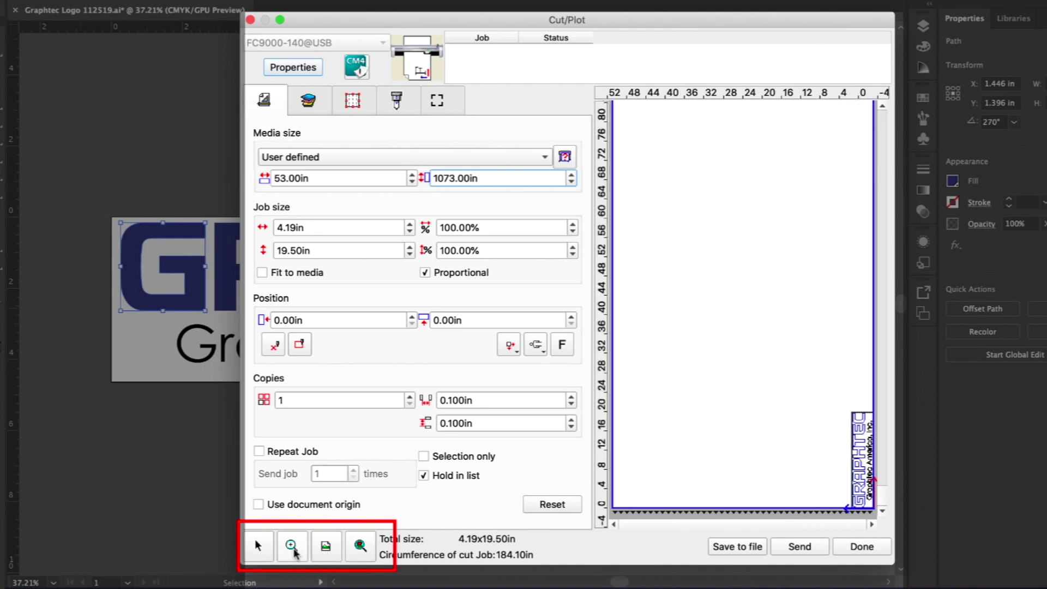
pyautogui.click(293, 547)
pyautogui.moveTo(841, 464); pyautogui.dragTo(875, 501)
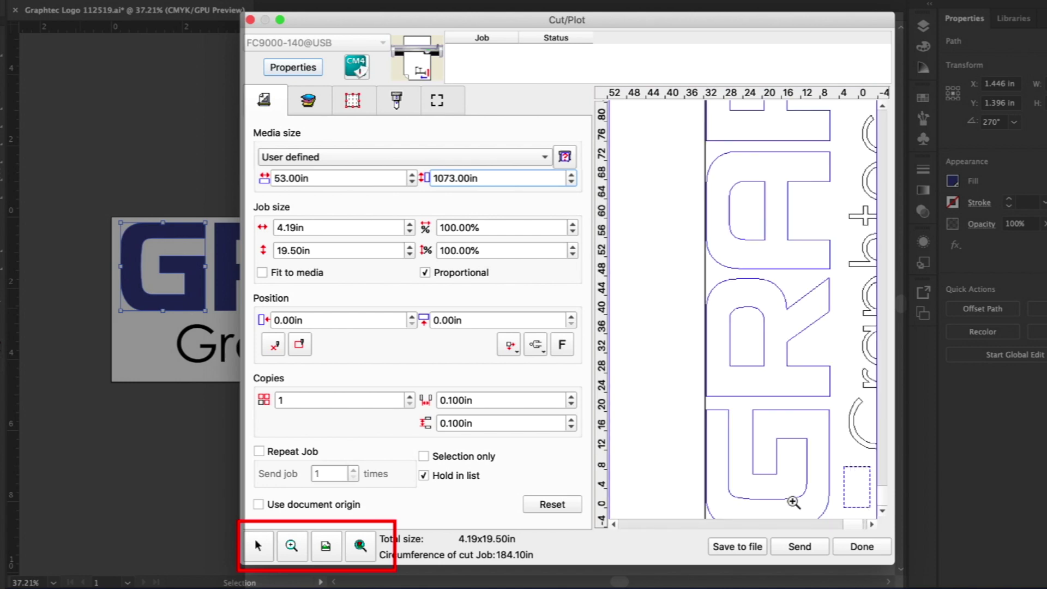
pyautogui.click(361, 547)
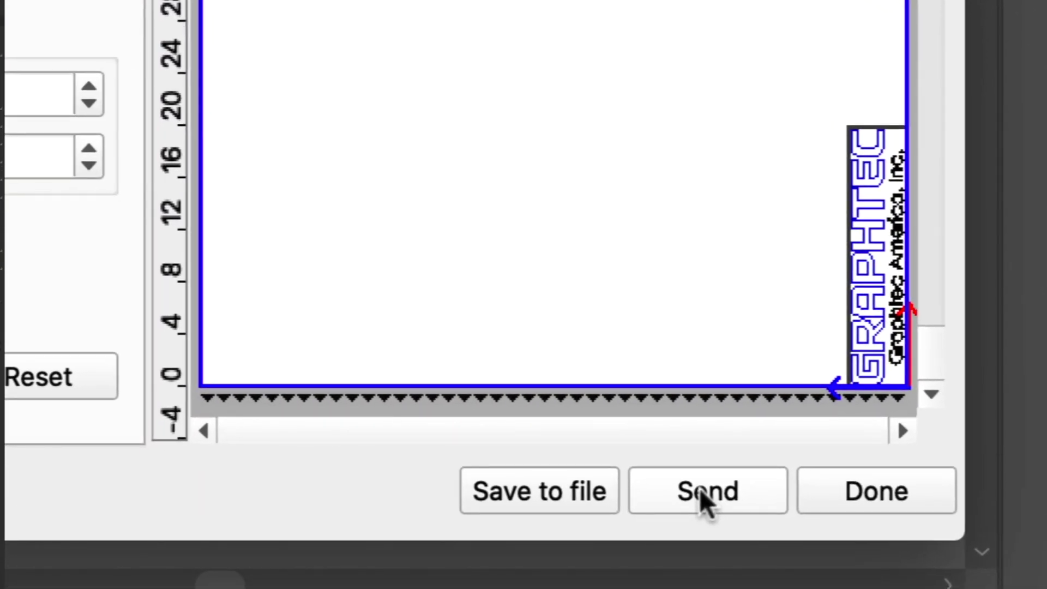
# Step: Send the logo job with Hold in list checked so it waits in the queue
pyautogui.click(694, 487)
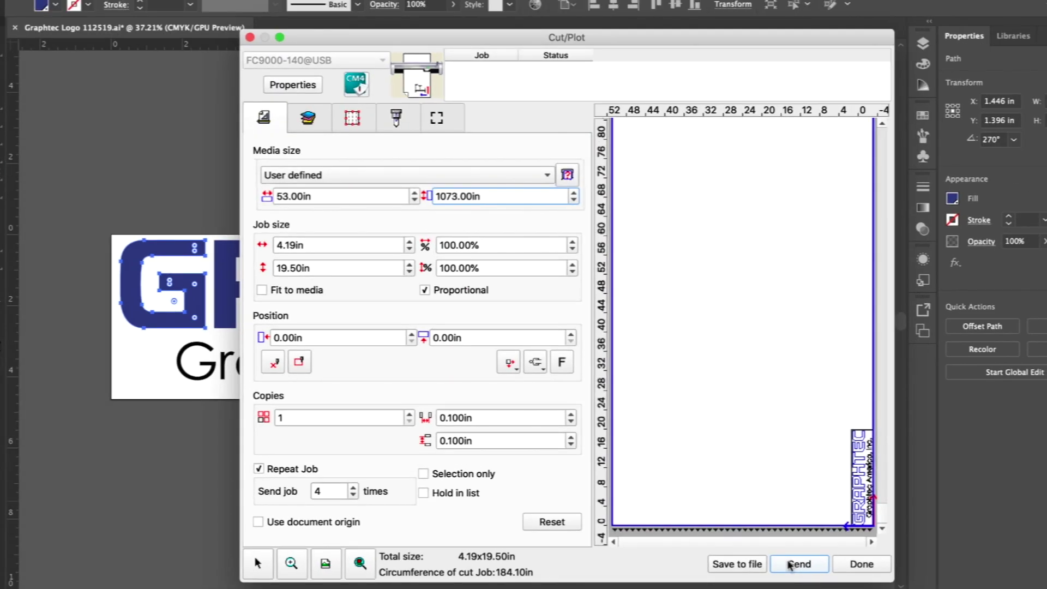
pyautogui.click(790, 564)
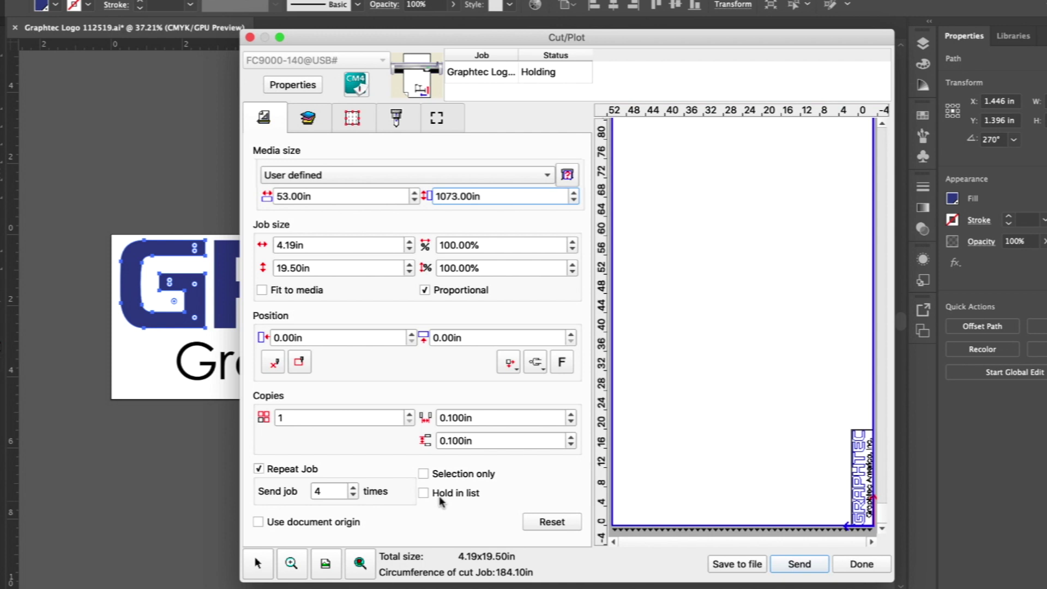
pyautogui.click(423, 493)
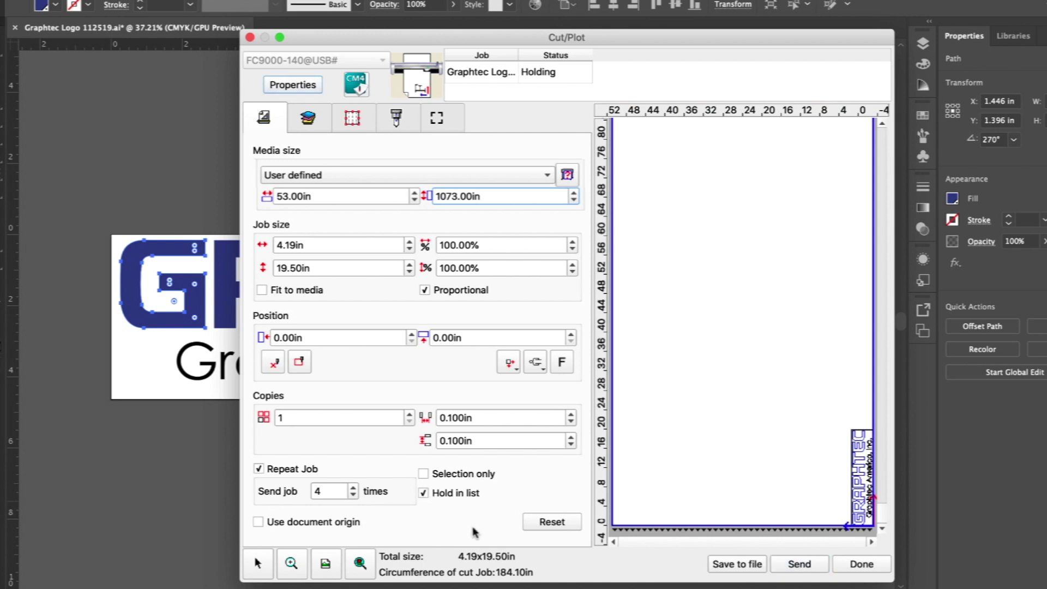
pyautogui.click(803, 566)
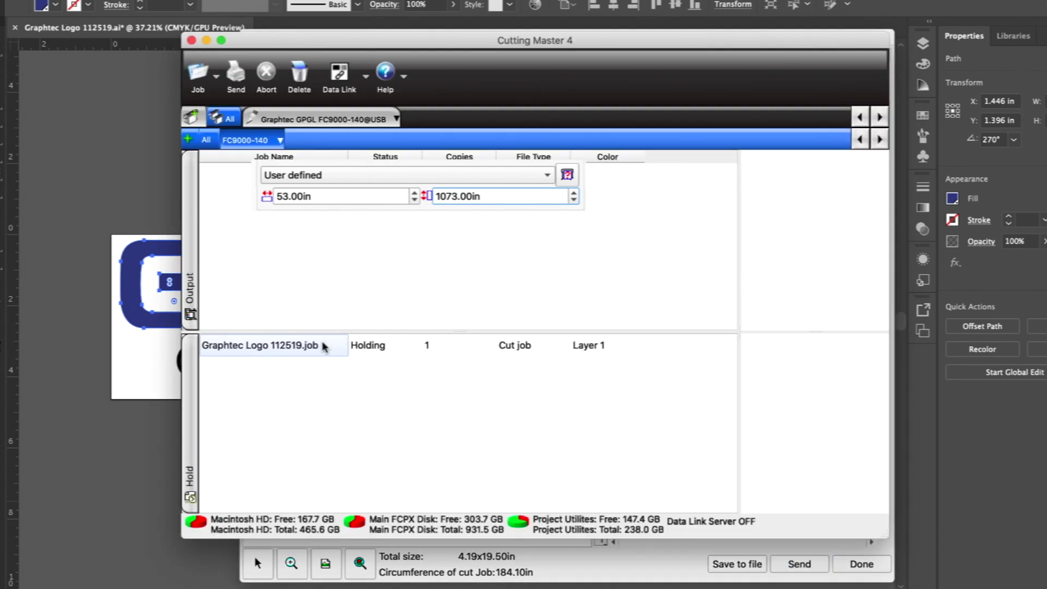
# Step: Release the held Graphtec Logo 112519.job to the FC9000-140 cutter
pyautogui.click(360, 348)
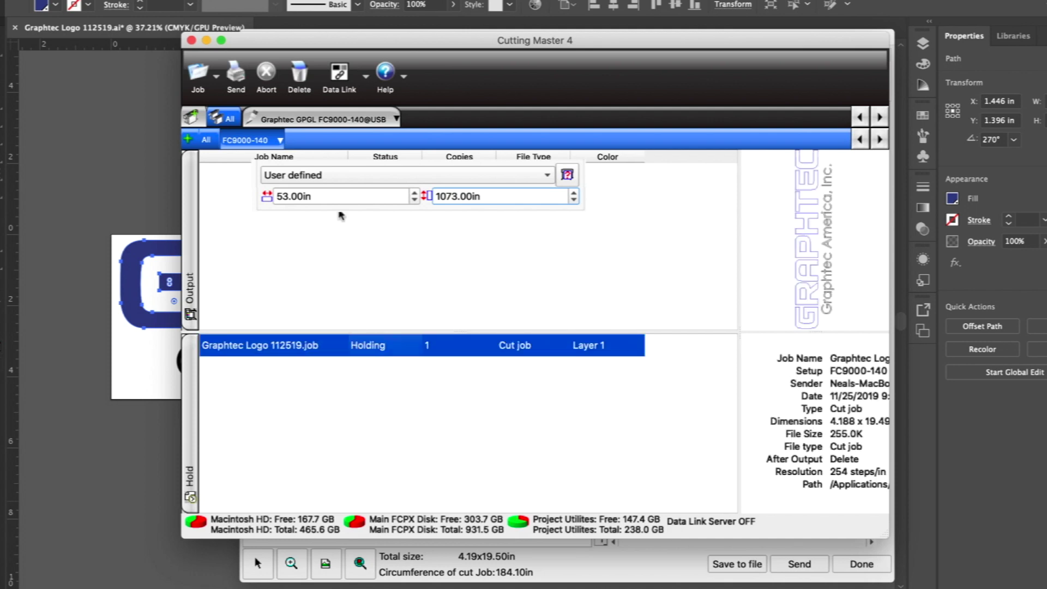
pyautogui.click(297, 119)
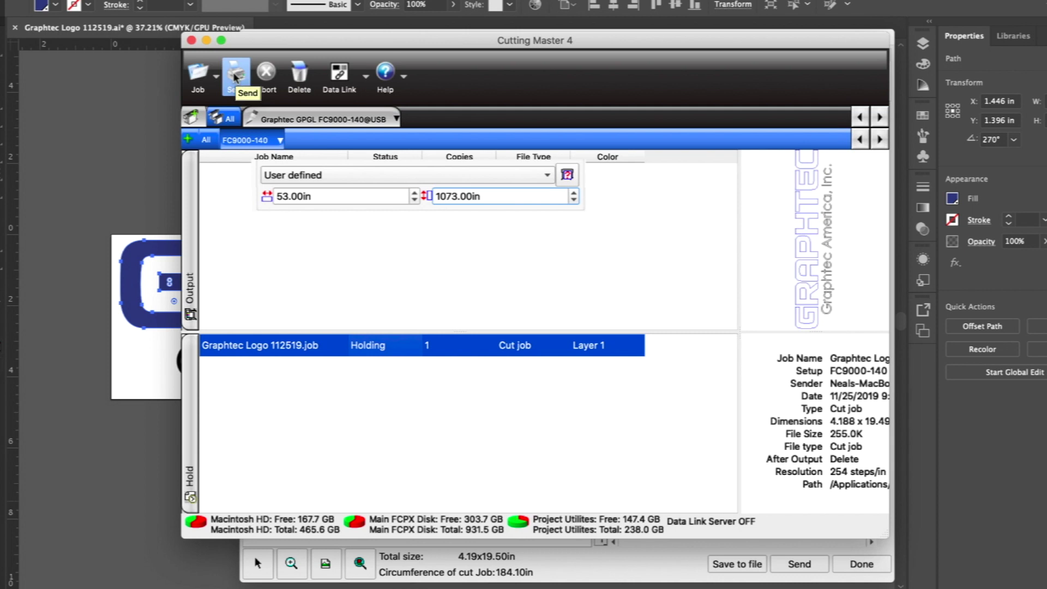
pyautogui.click(235, 75)
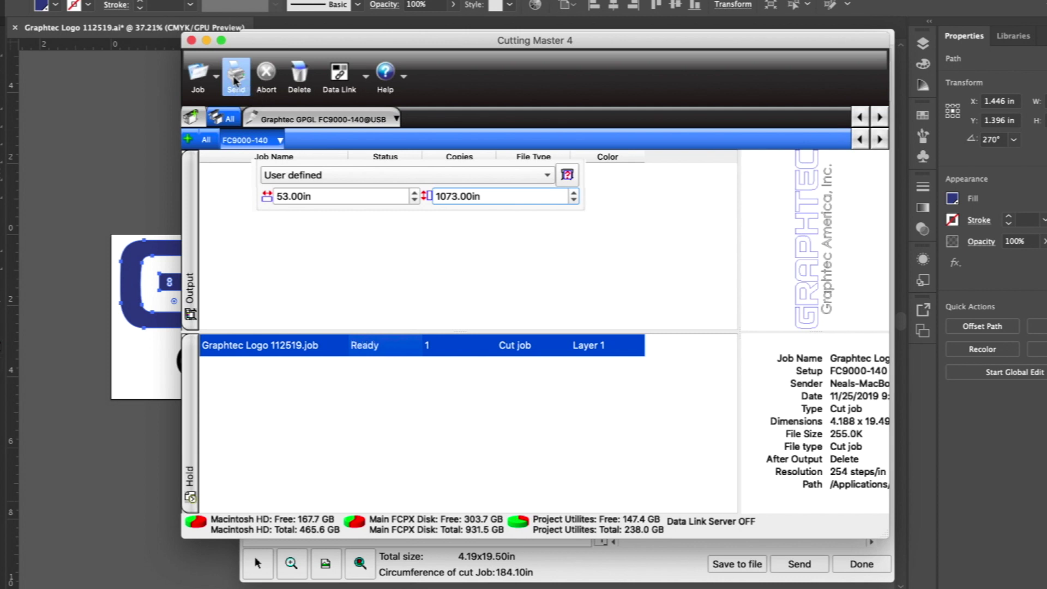